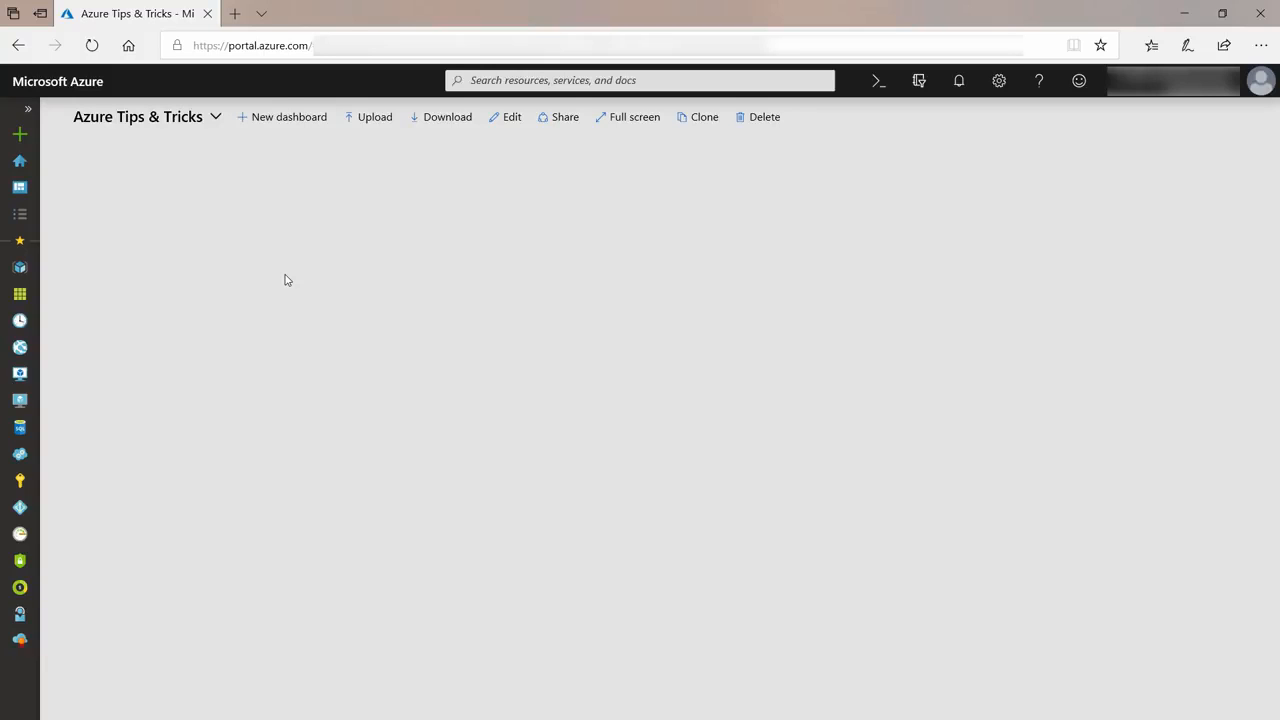
# - Find the Microsoft API management offering in the Marketplace by searching for "api management" and start creating it
pyautogui.click(20, 134)
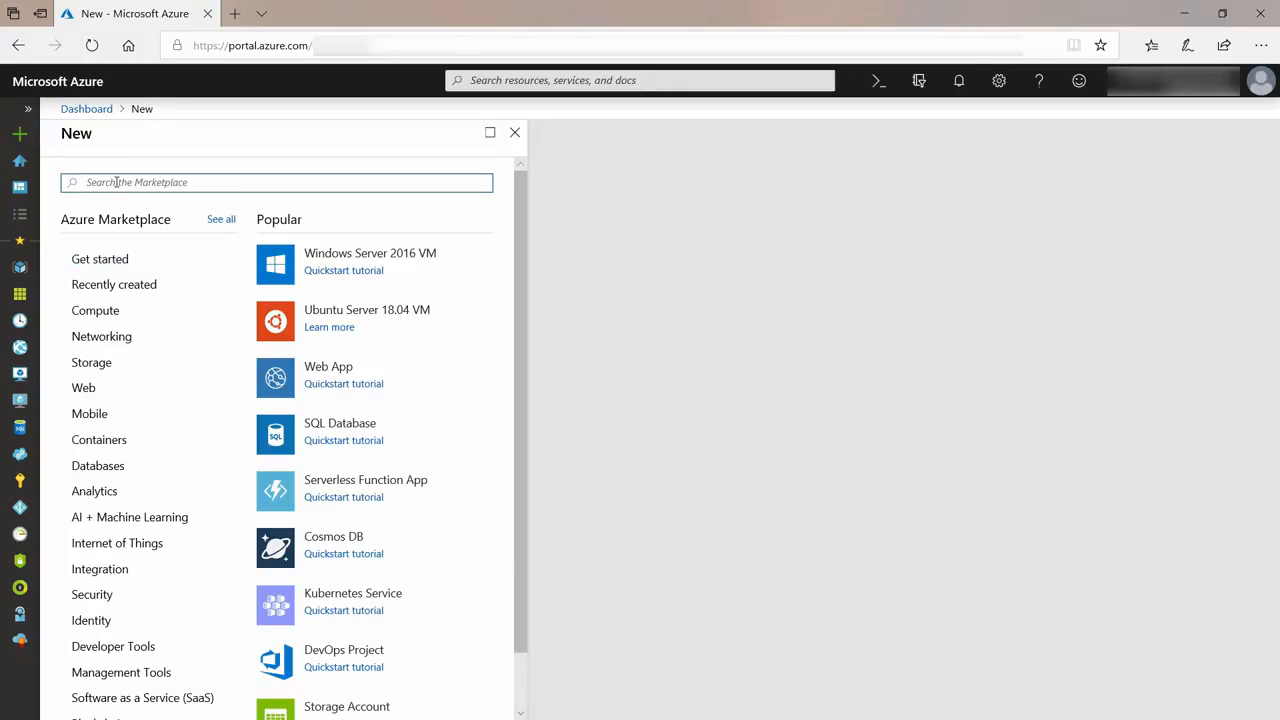
pyautogui.write('api management')
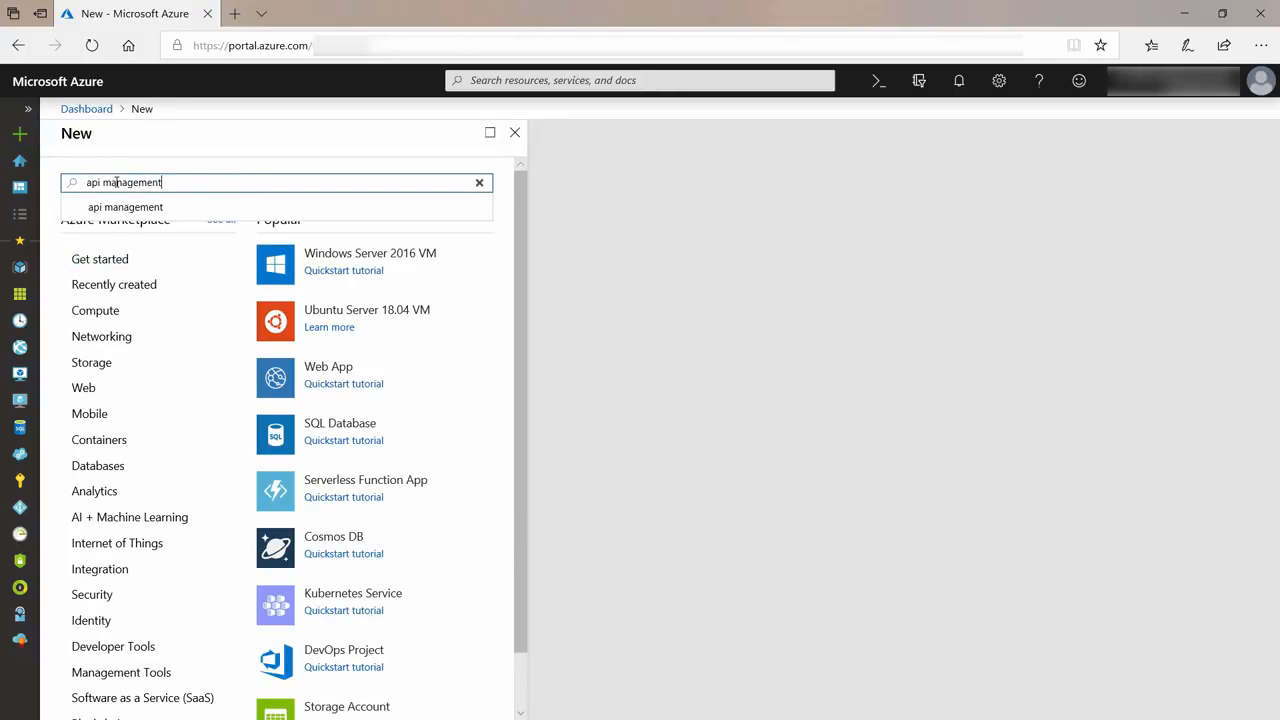
pyautogui.click(120, 206)
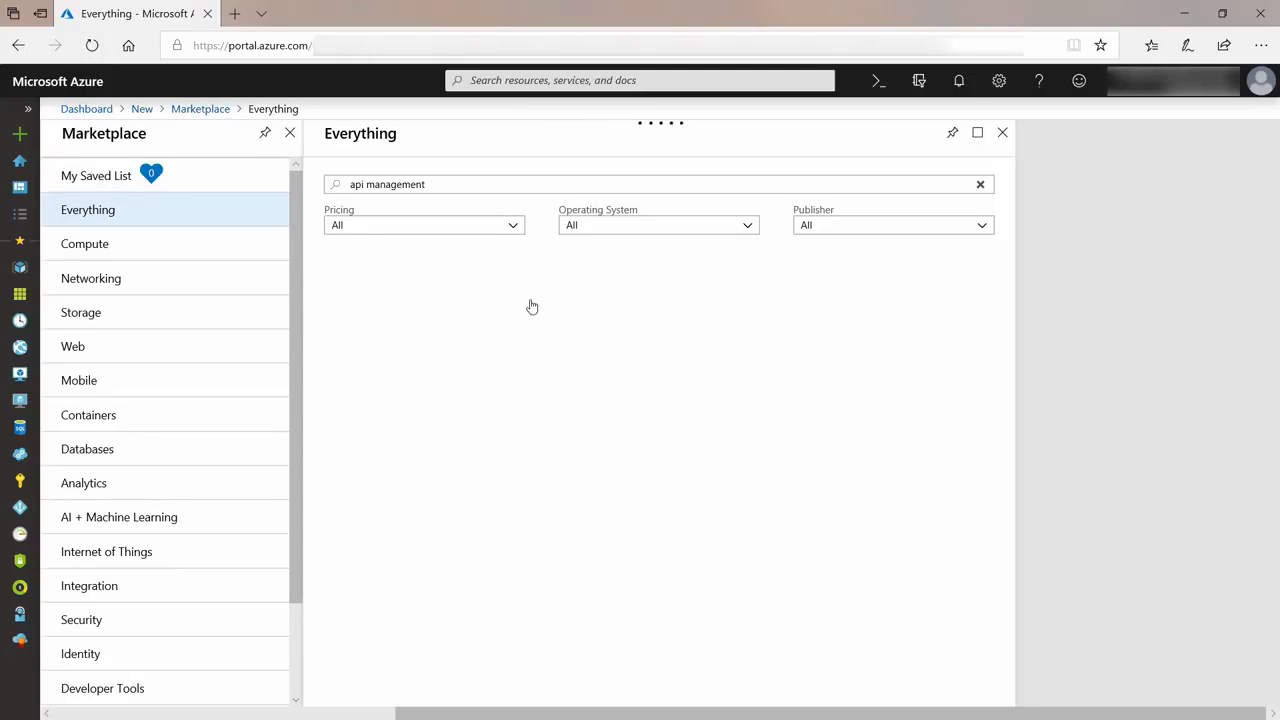
pyautogui.click(556, 338)
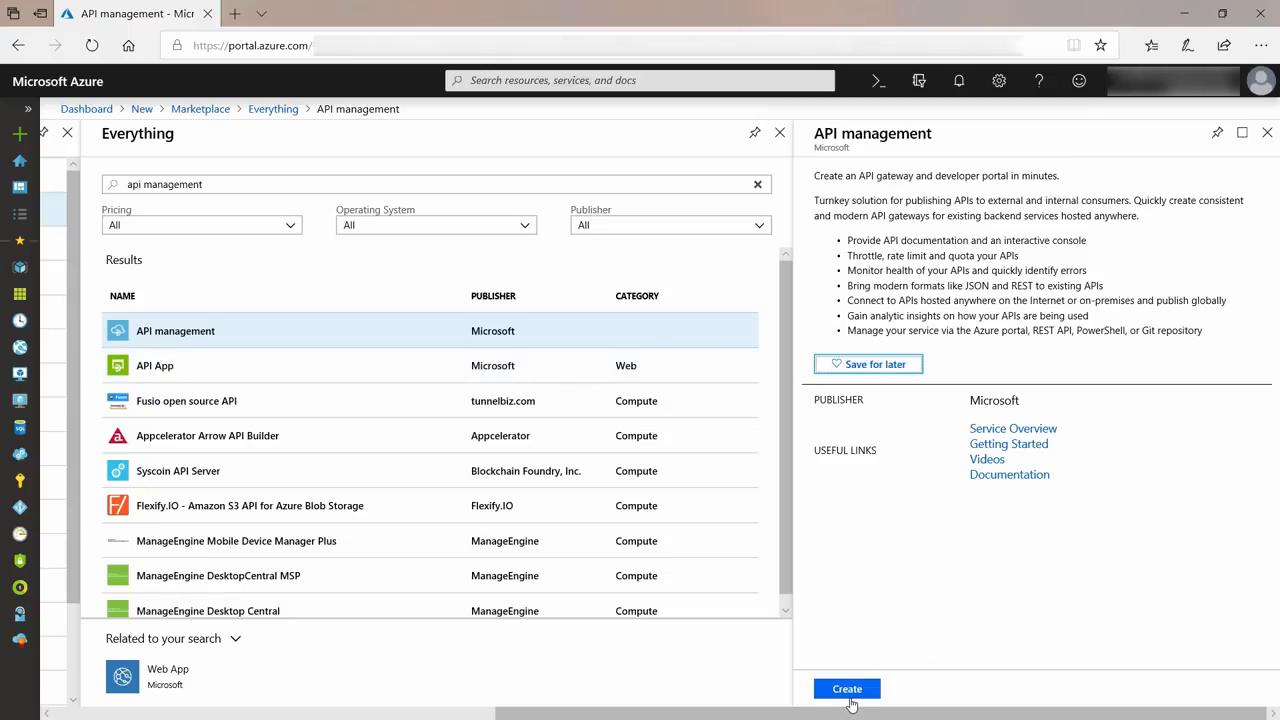
pyautogui.click(849, 698)
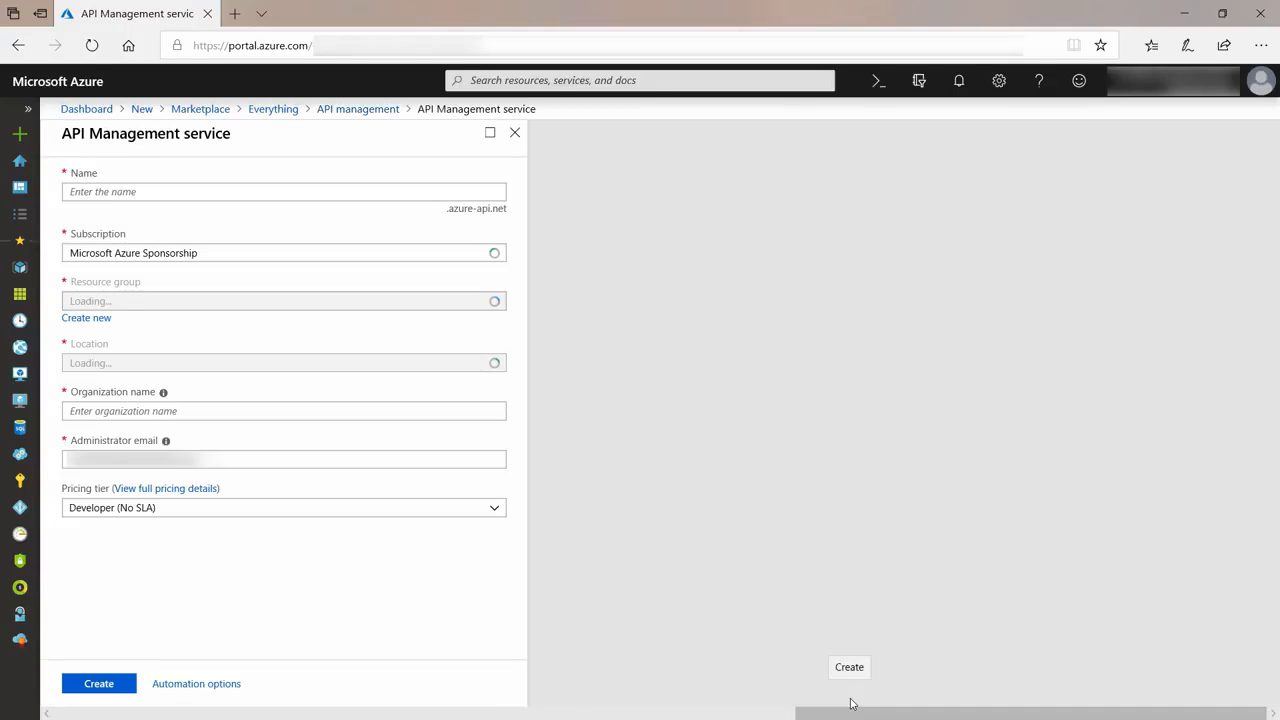
# - Name the API Management service tipsandtricksapis, choose the AzureTipsAndTricks resource group, and set the organization name to mytips
pyautogui.write('tipsandtricksapis')
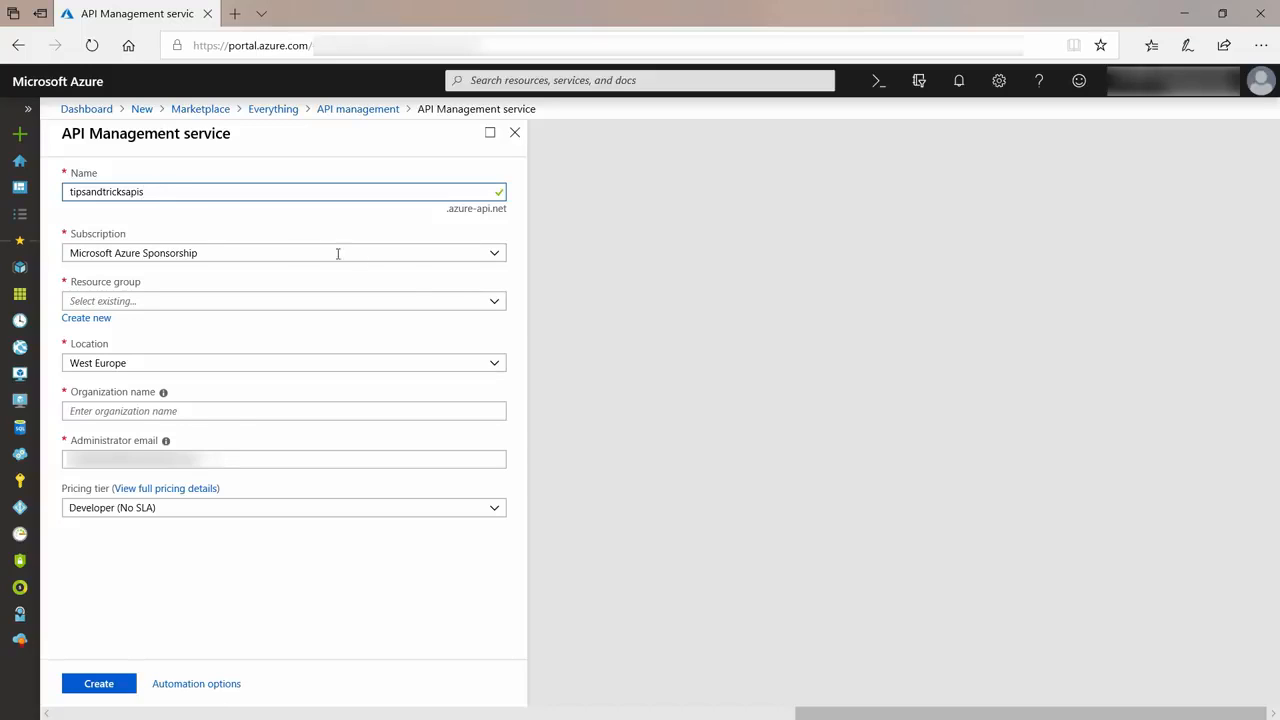
pyautogui.click(491, 301)
pyautogui.click(290, 362)
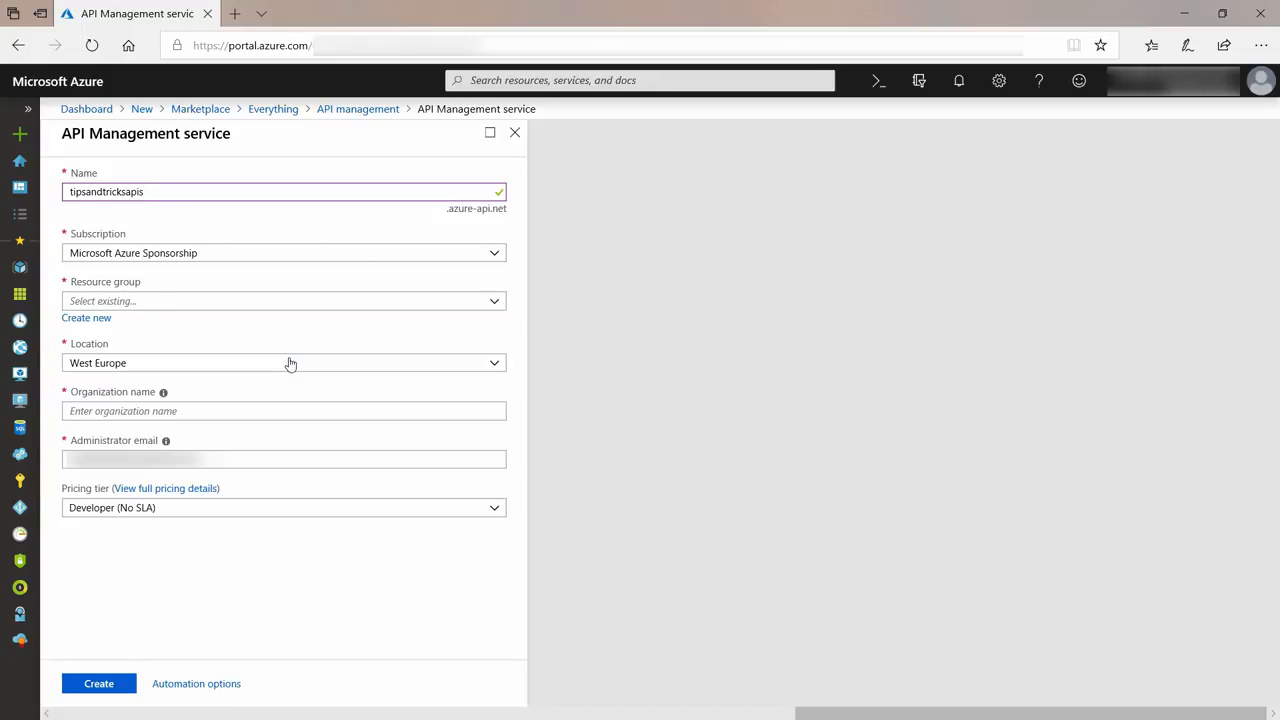
pyautogui.click(252, 410)
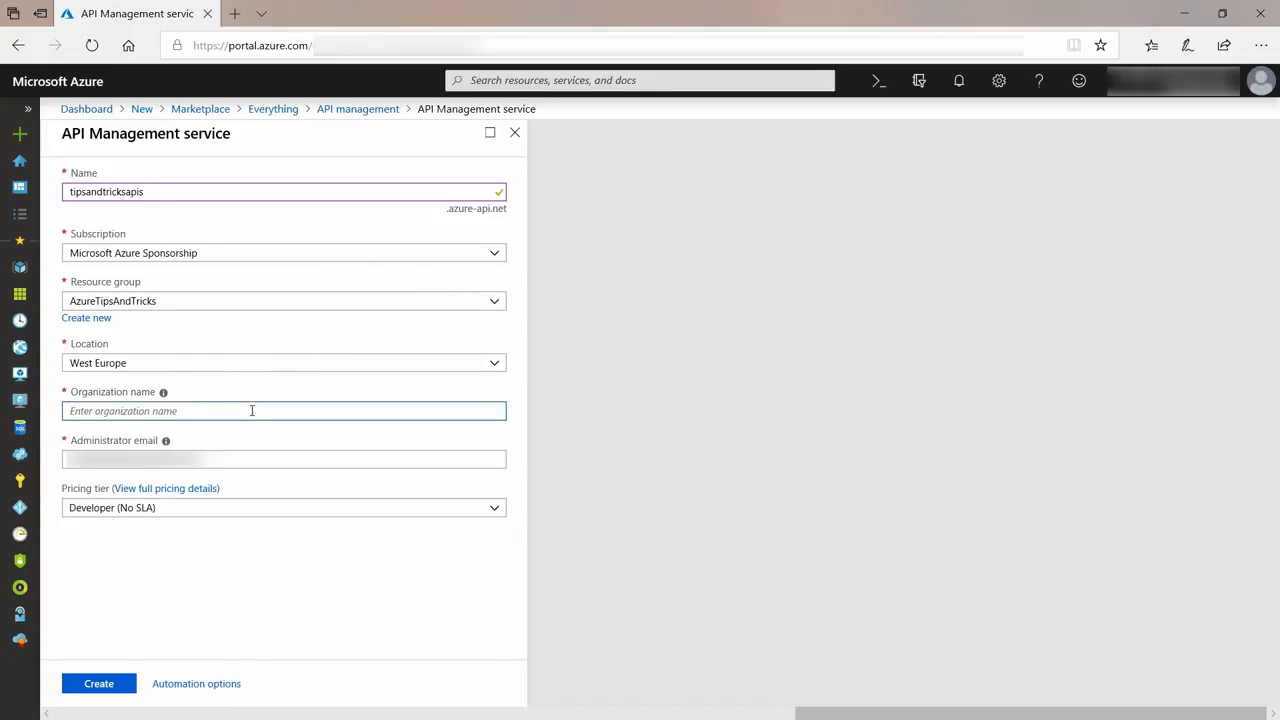
pyautogui.write('mytips')
# - Review the full pricing details of the tiers and create the service with the Developer (No SLA) tier
pyautogui.click(185, 490)
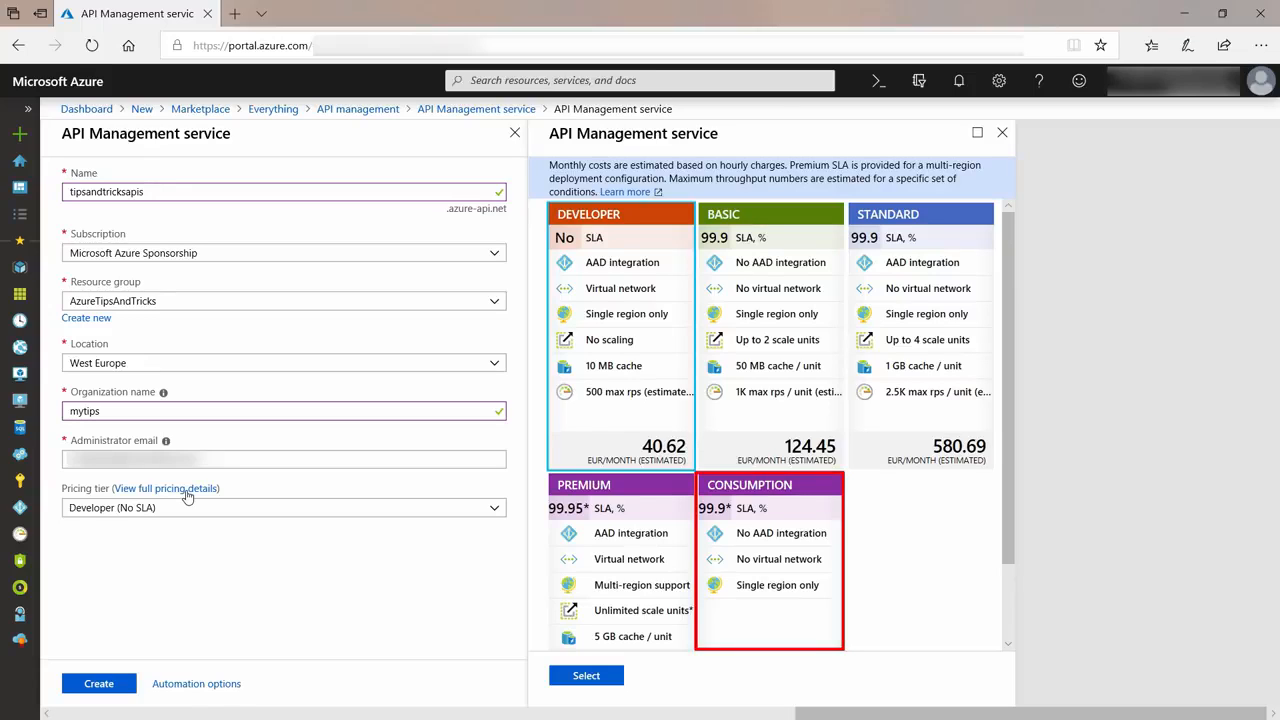
pyautogui.click(187, 495)
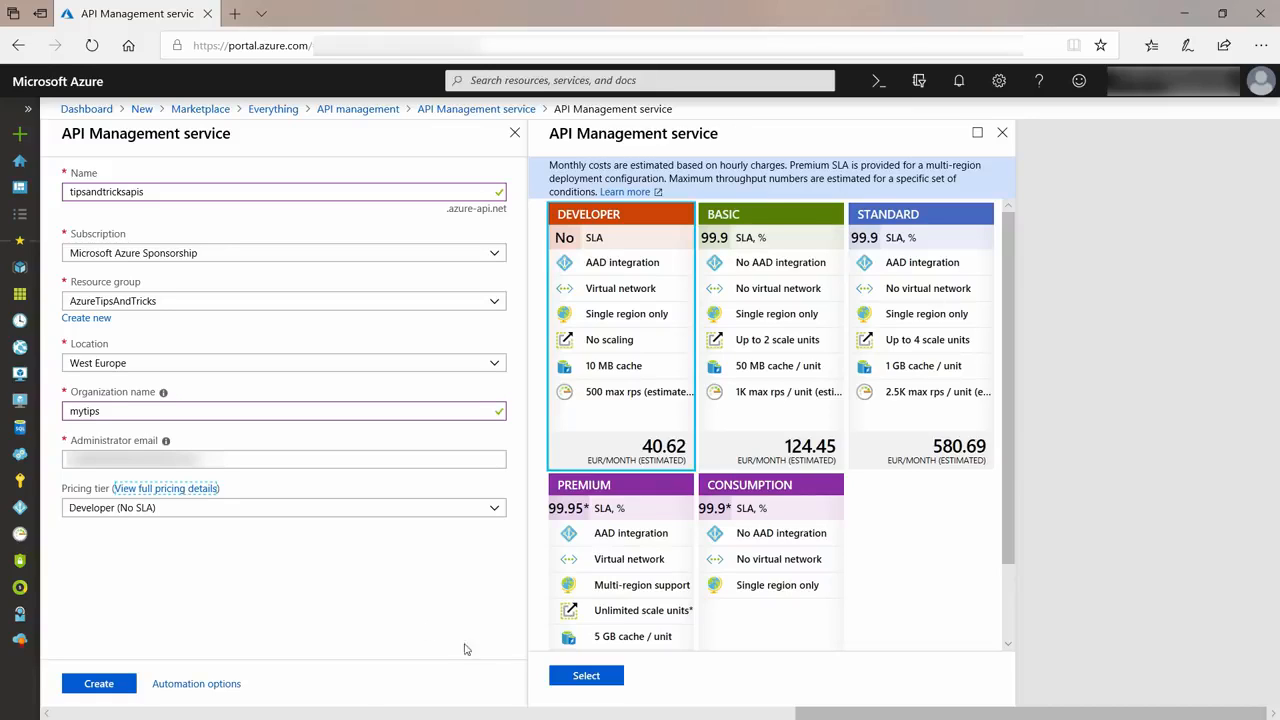
pyautogui.click(102, 688)
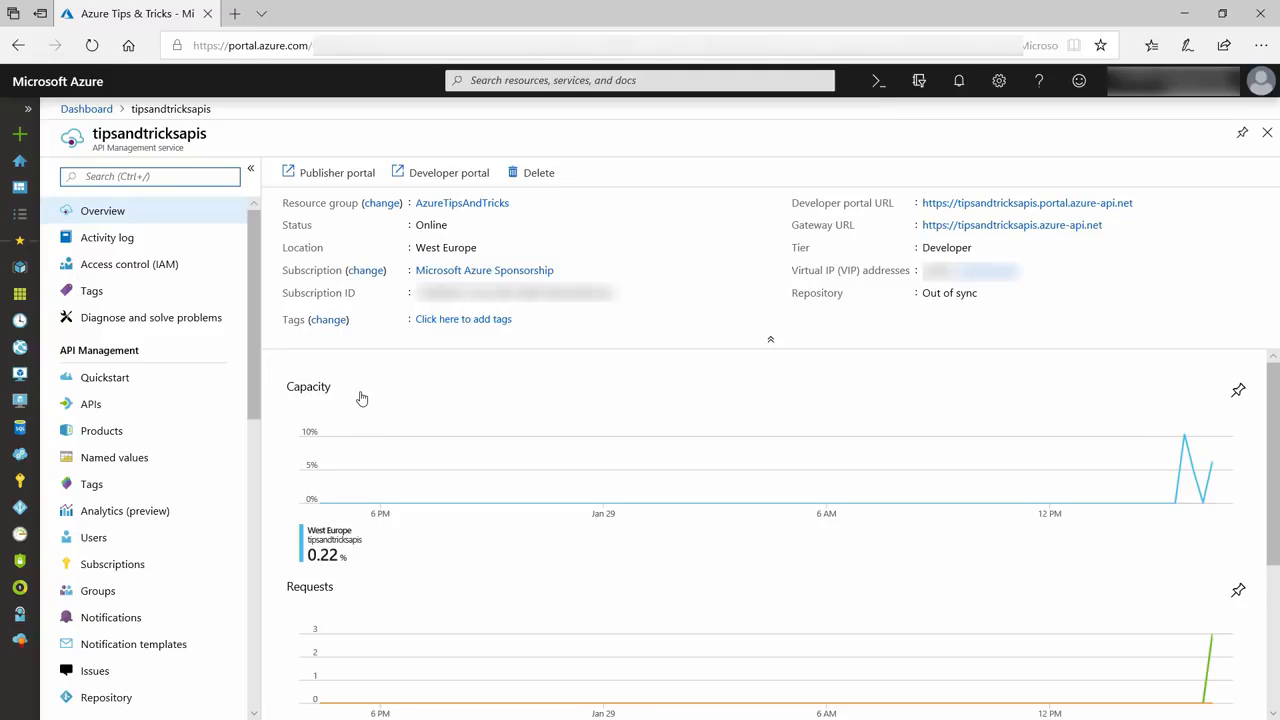
pyautogui.click(110, 413)
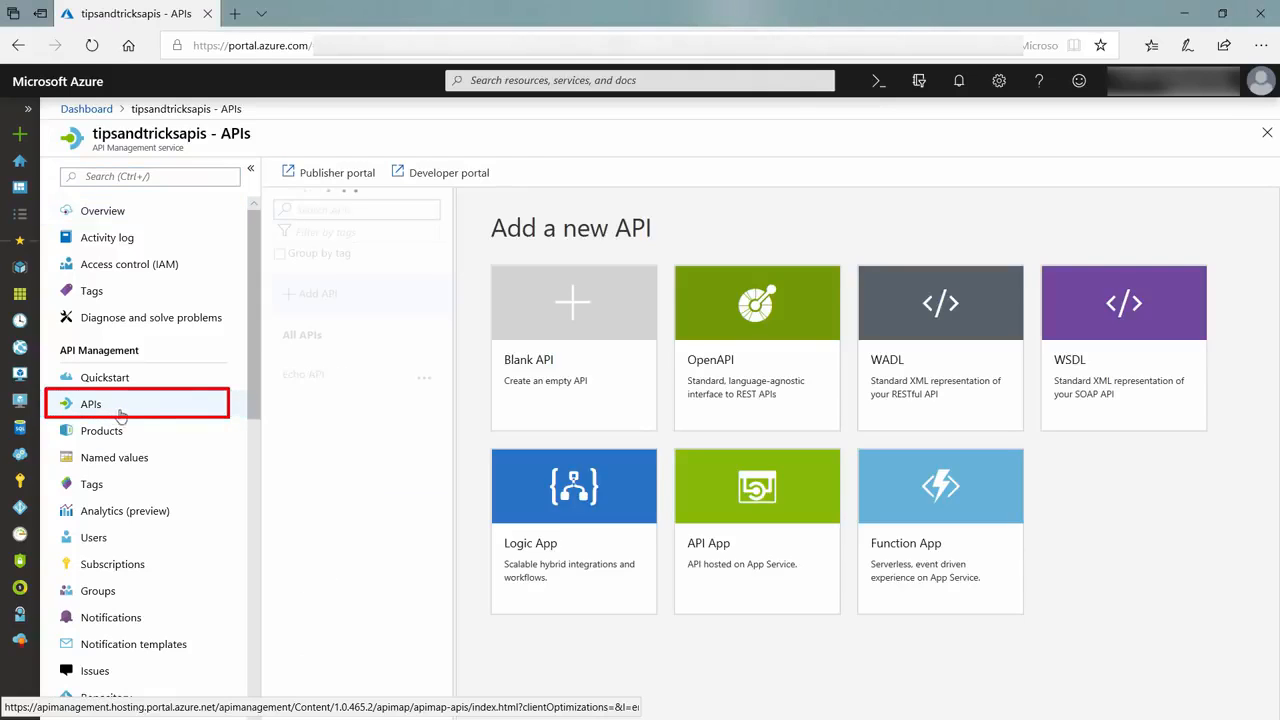
pyautogui.click(753, 338)
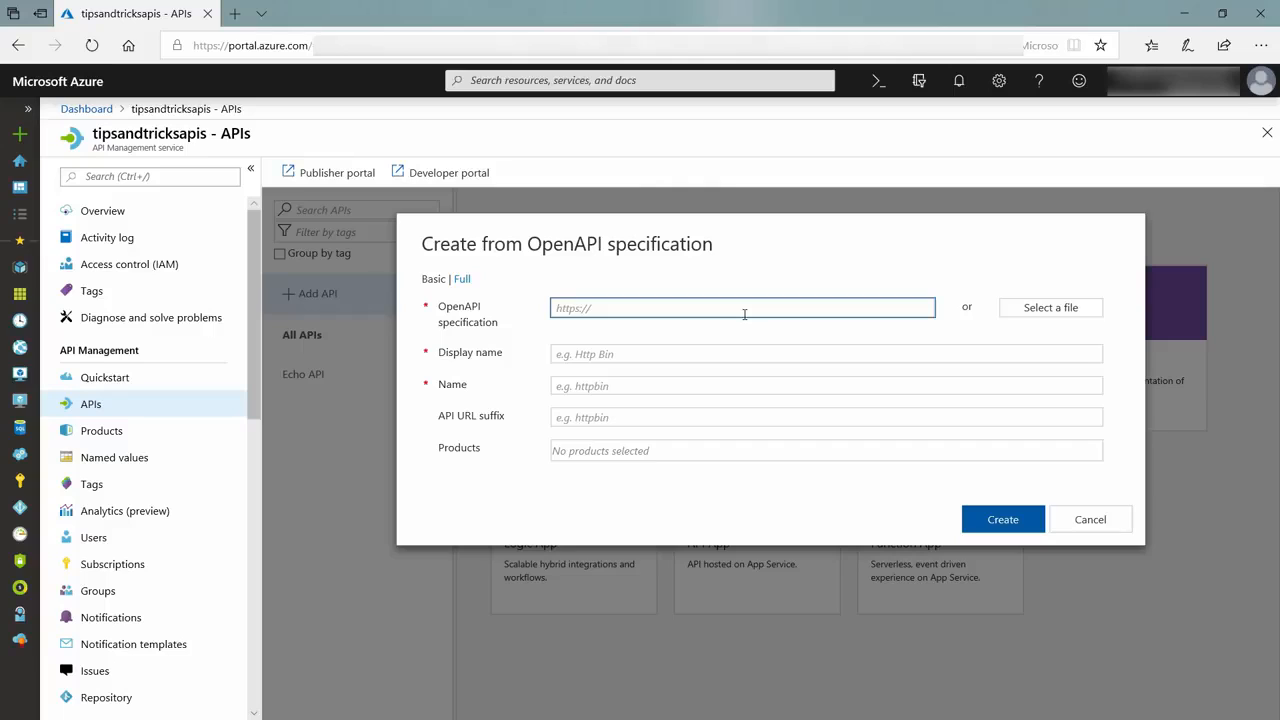
pyautogui.write('http://conferenceapi.azurewebsites.net/?format=json')
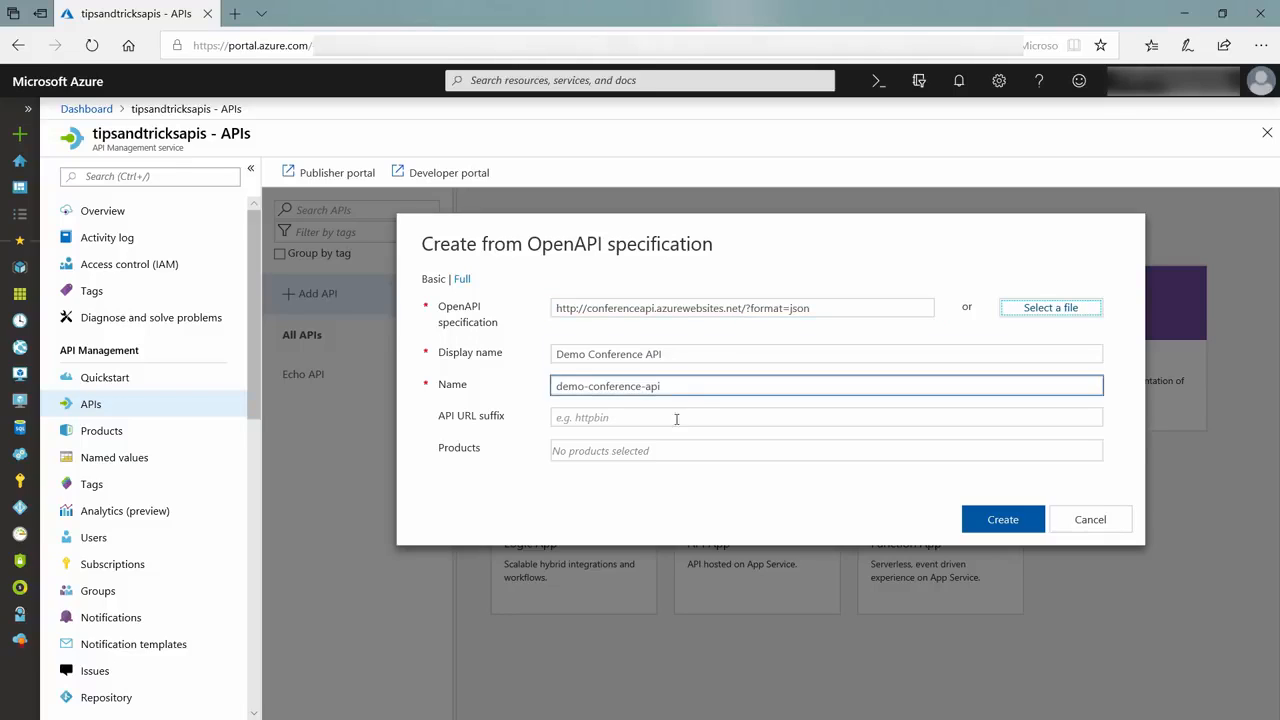
pyautogui.click(665, 451)
pyautogui.click(637, 483)
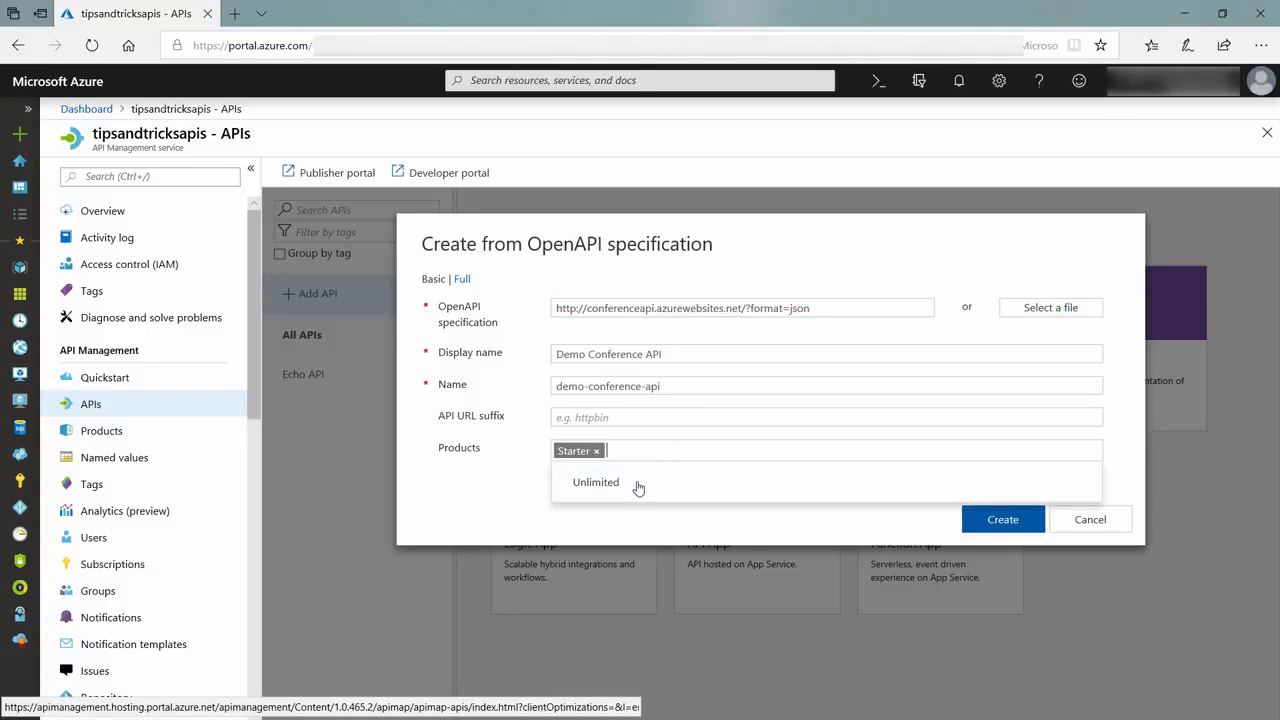
pyautogui.click(1000, 521)
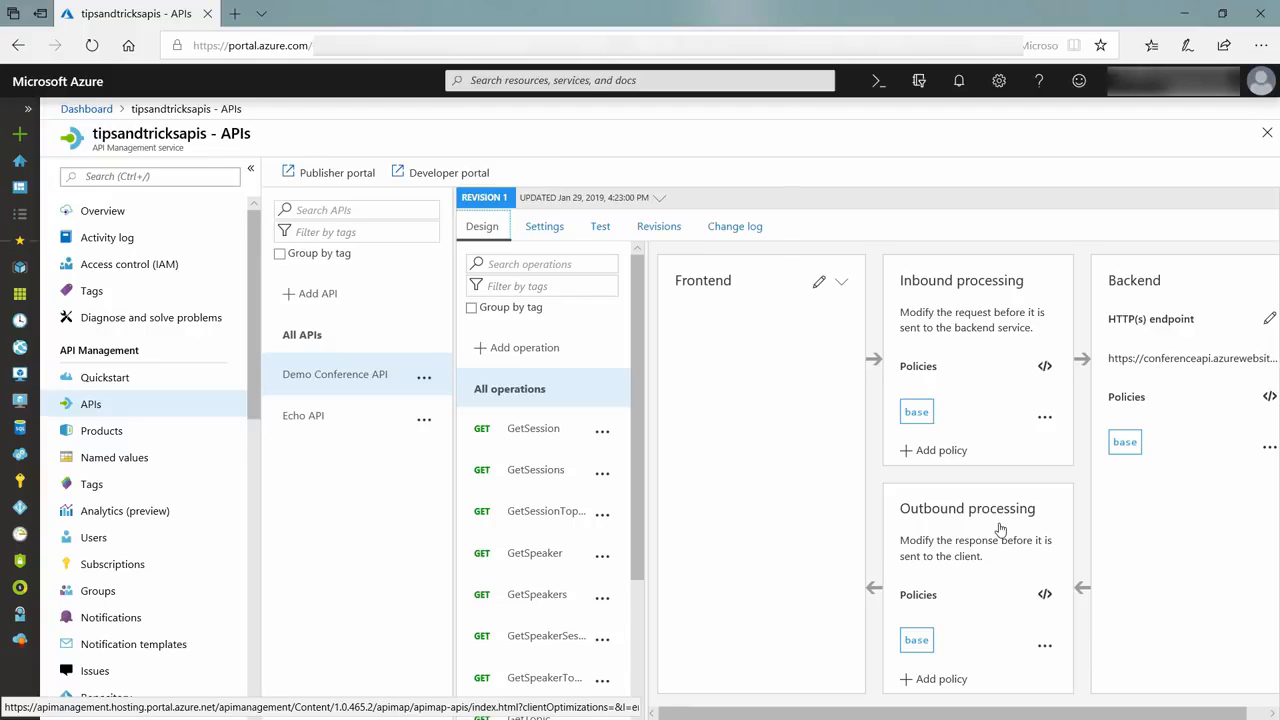
# - Test the GetSessions operation of the Demo Conference API by sending a request with the default parameters and headers
pyautogui.click(603, 228)
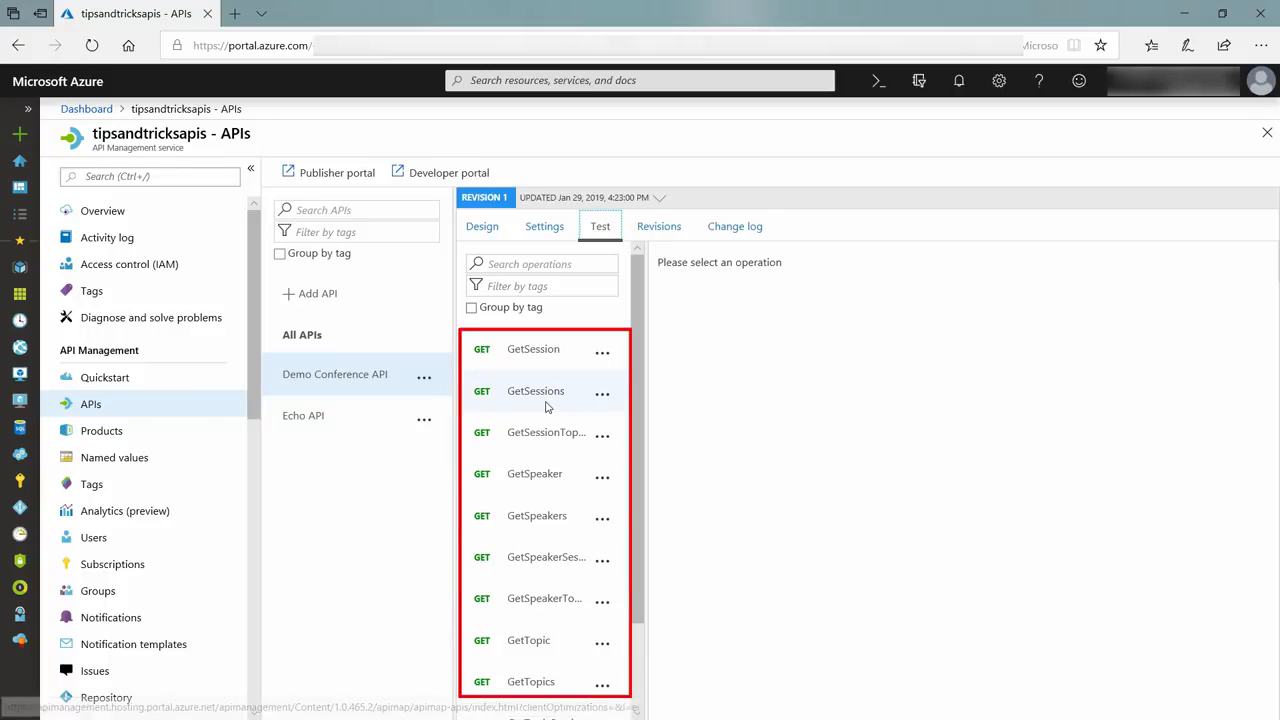
pyautogui.click(547, 399)
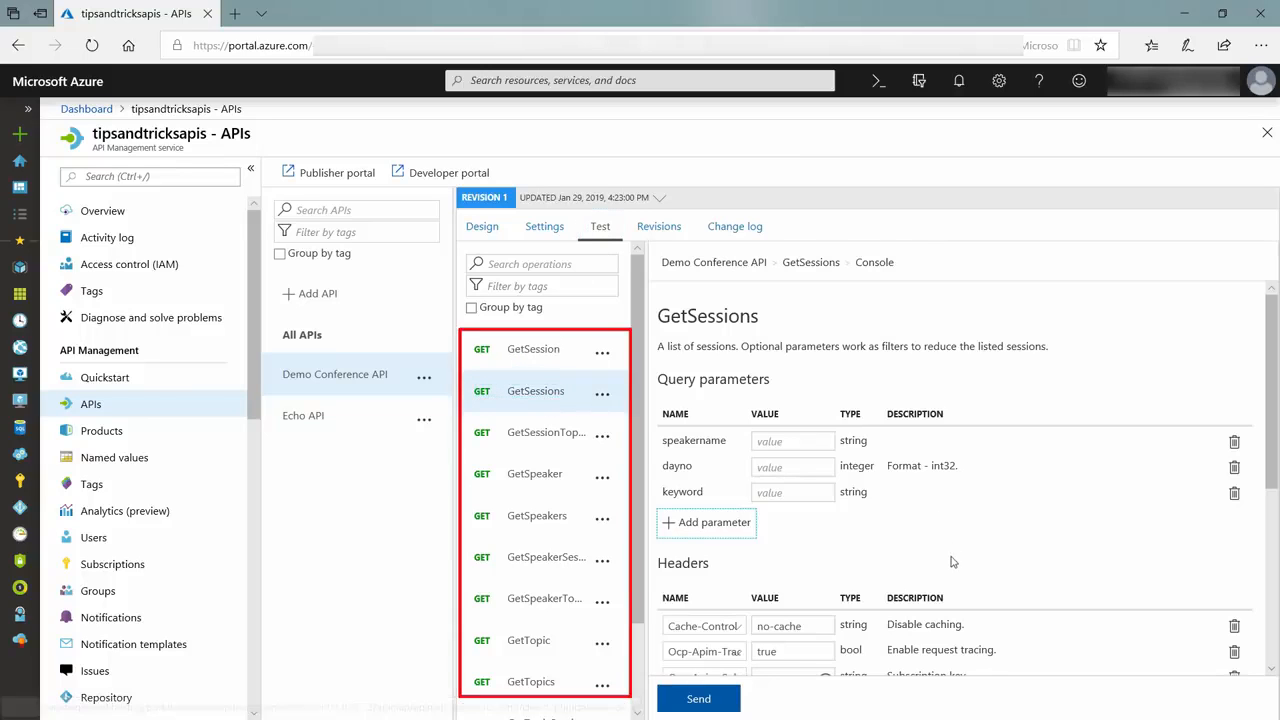
pyautogui.scroll(-3, 948, 565)
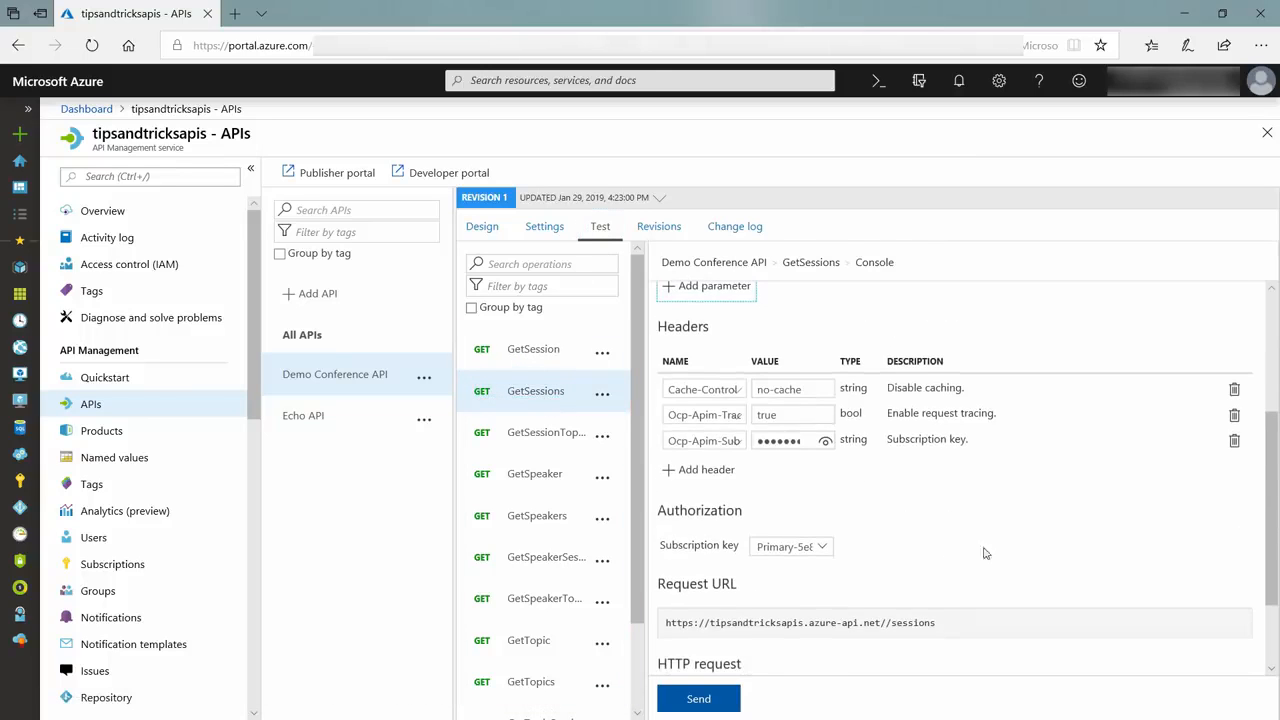
pyautogui.click(724, 698)
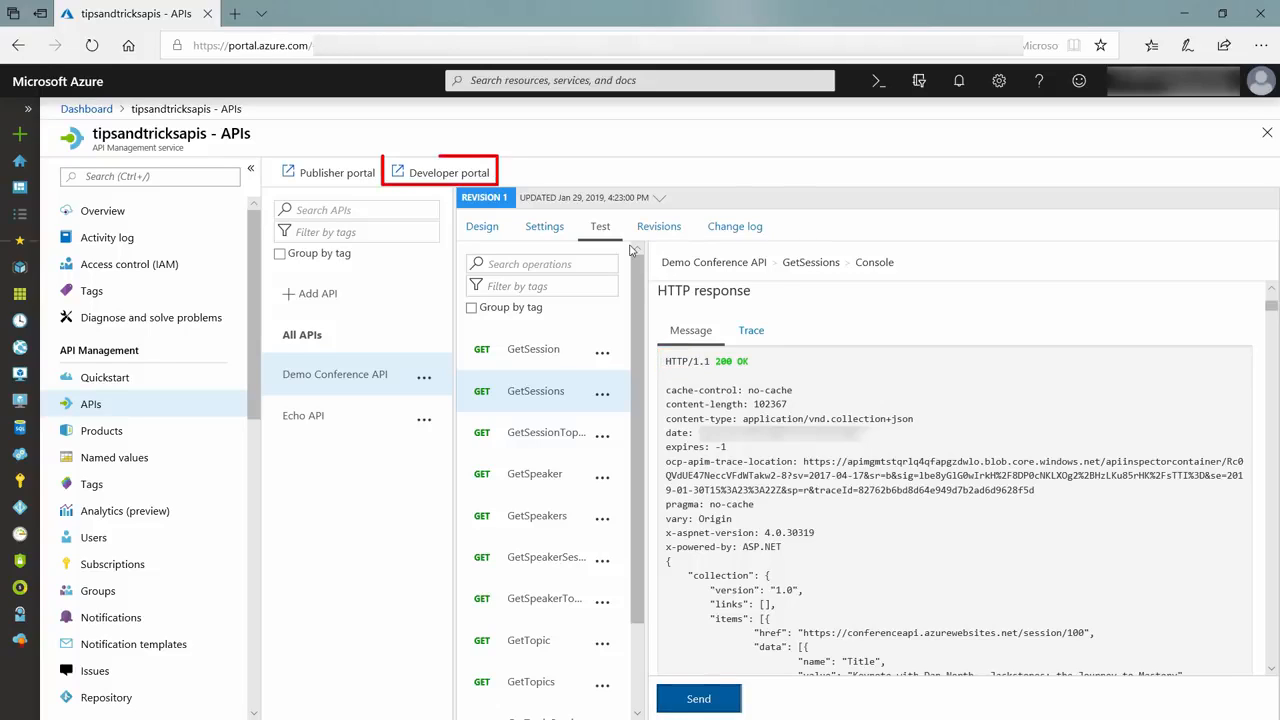
# - Open the developer portal and examine the documentation of the Demo Conference API's GetSessions operation
pyautogui.click(466, 175)
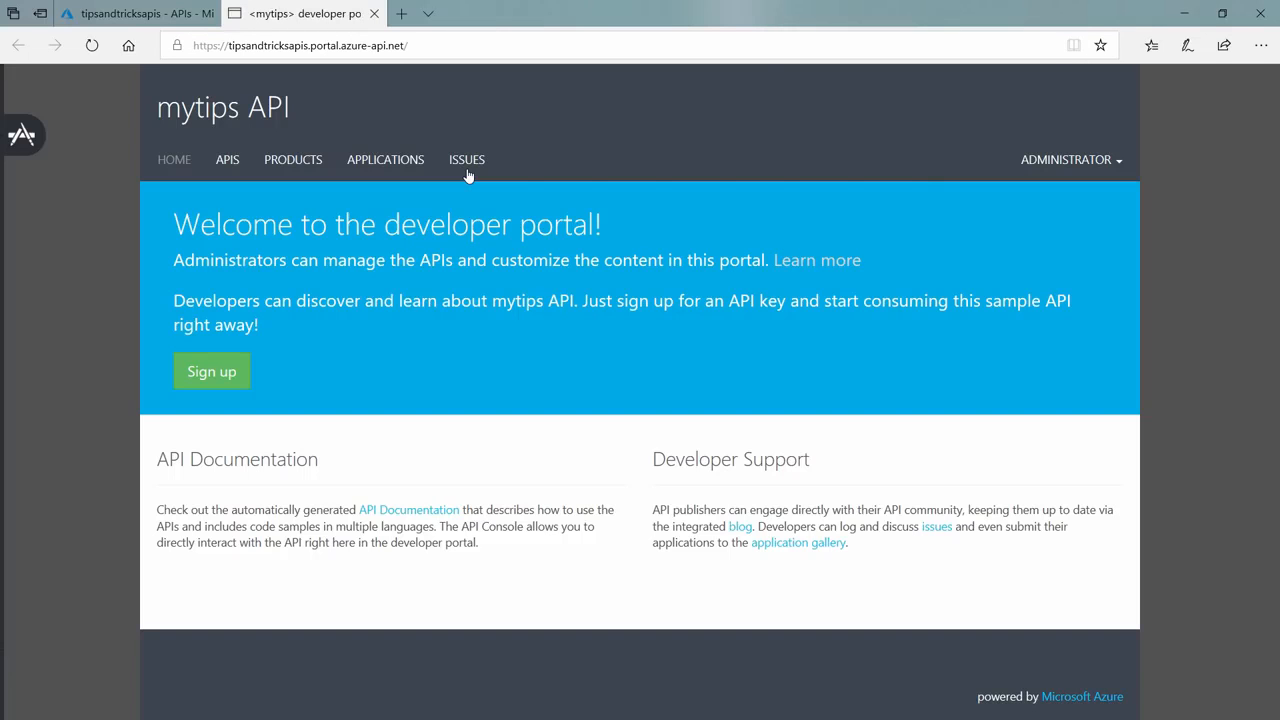
pyautogui.click(230, 162)
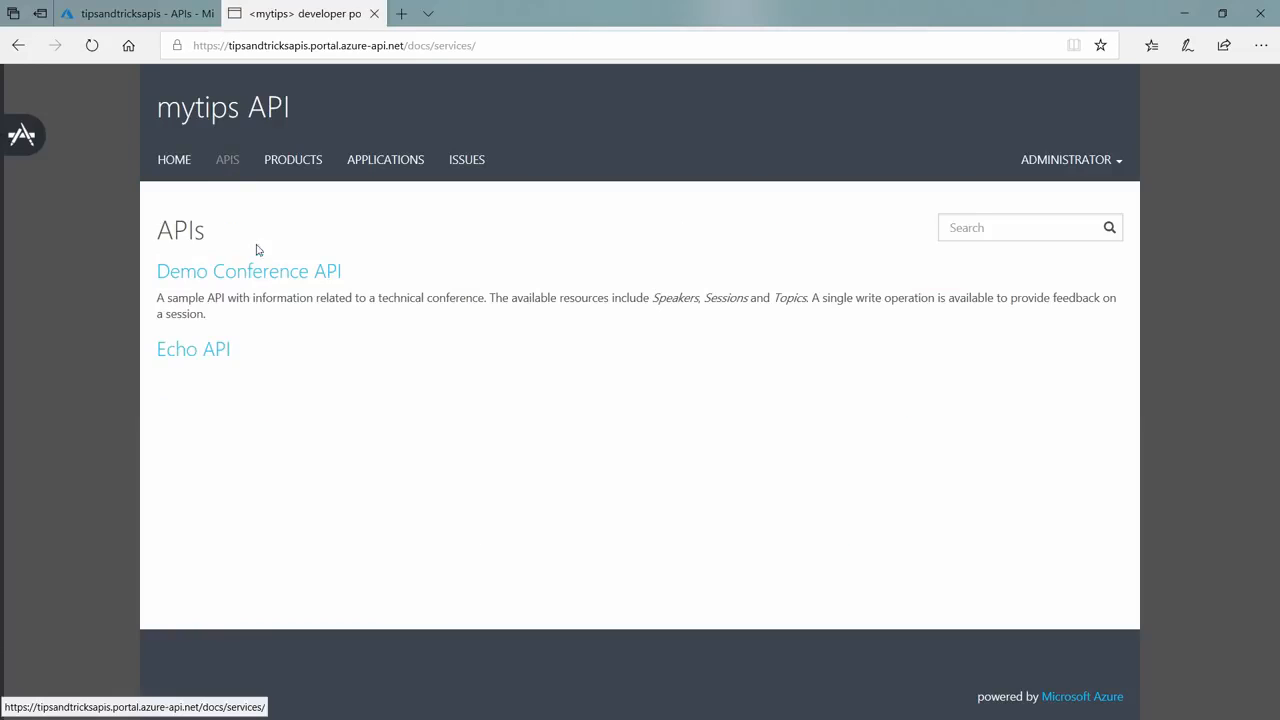
pyautogui.click(261, 275)
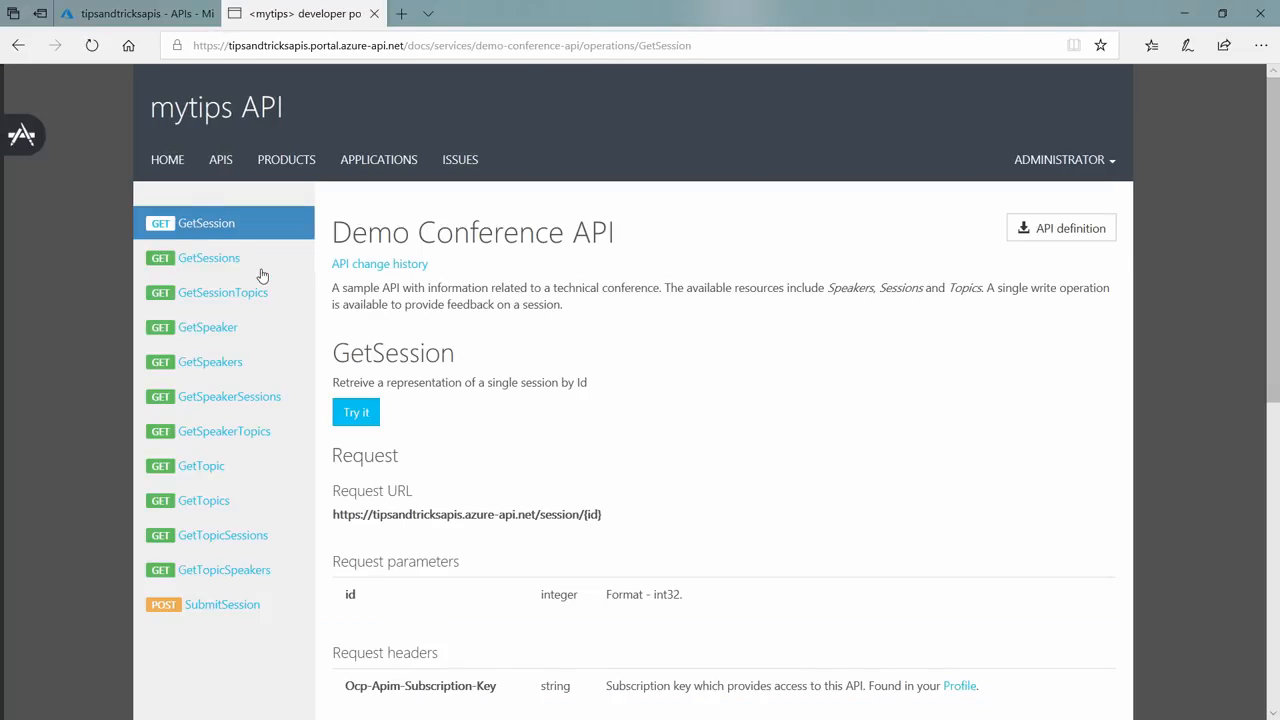
pyautogui.click(244, 270)
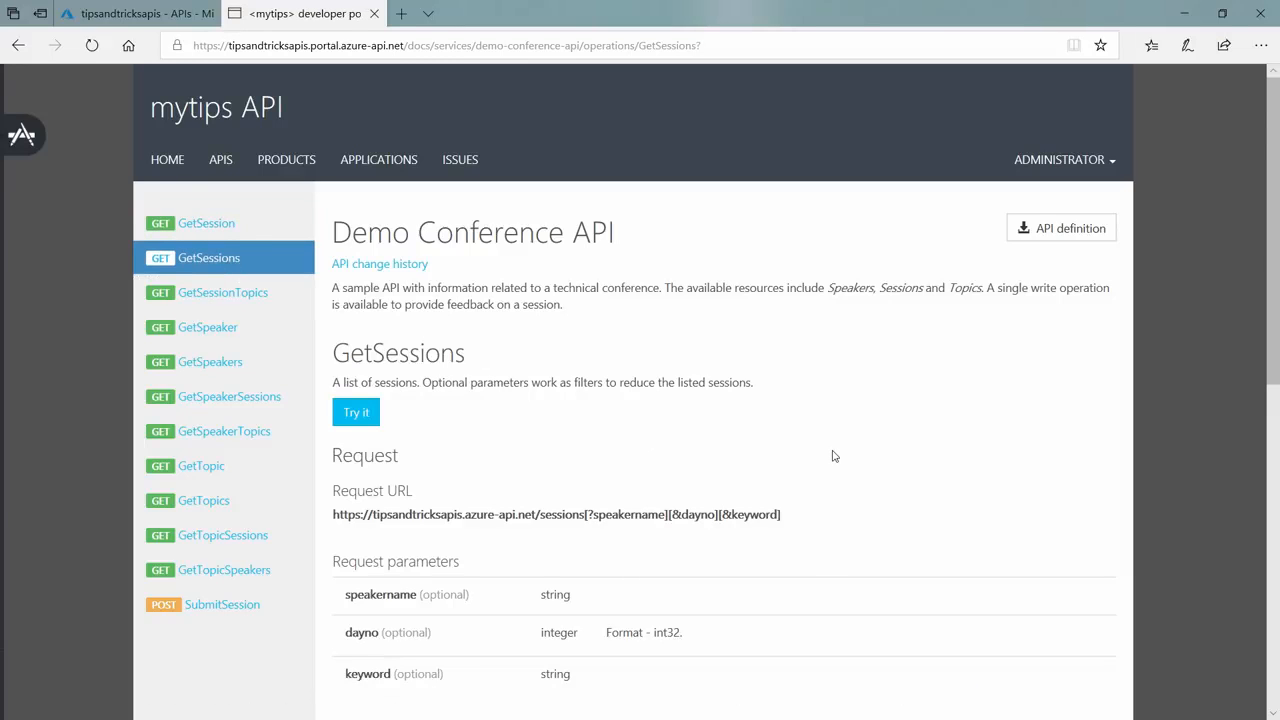
pyautogui.scroll(-4, 831, 456)
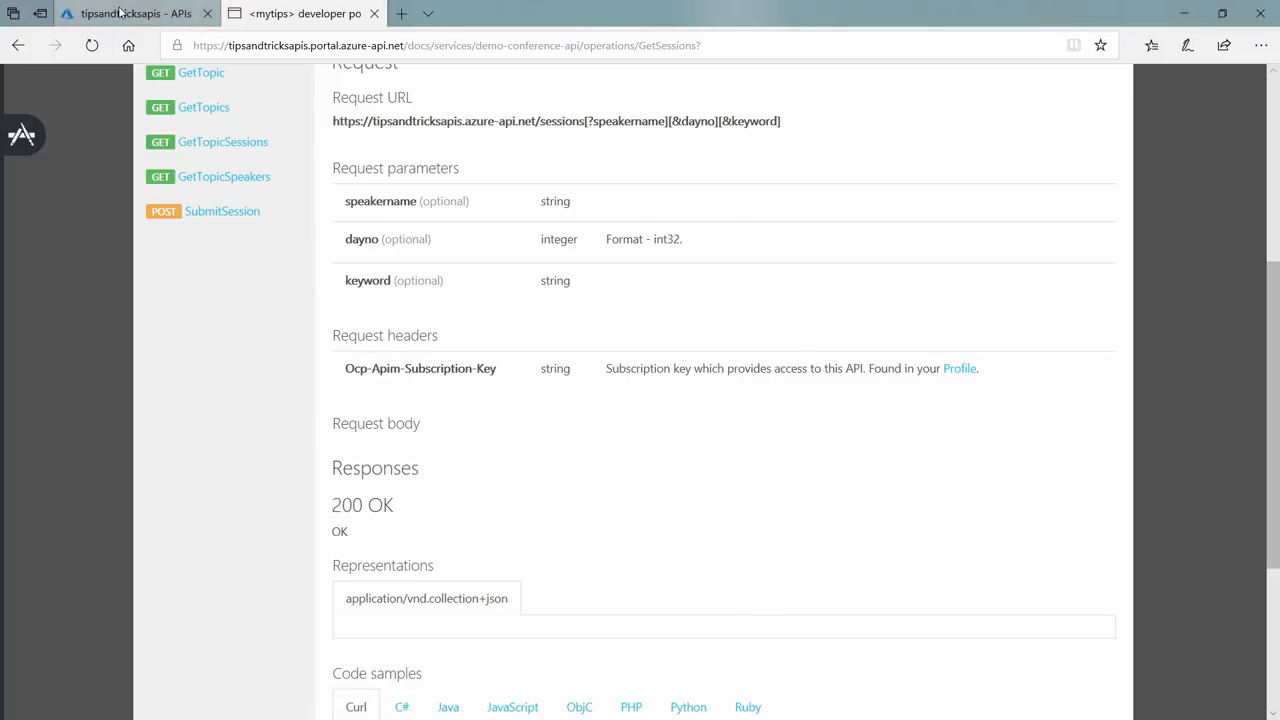
# - Return to the Azure portal and inspect the Starter product's access control and policies
pyautogui.click(120, 12)
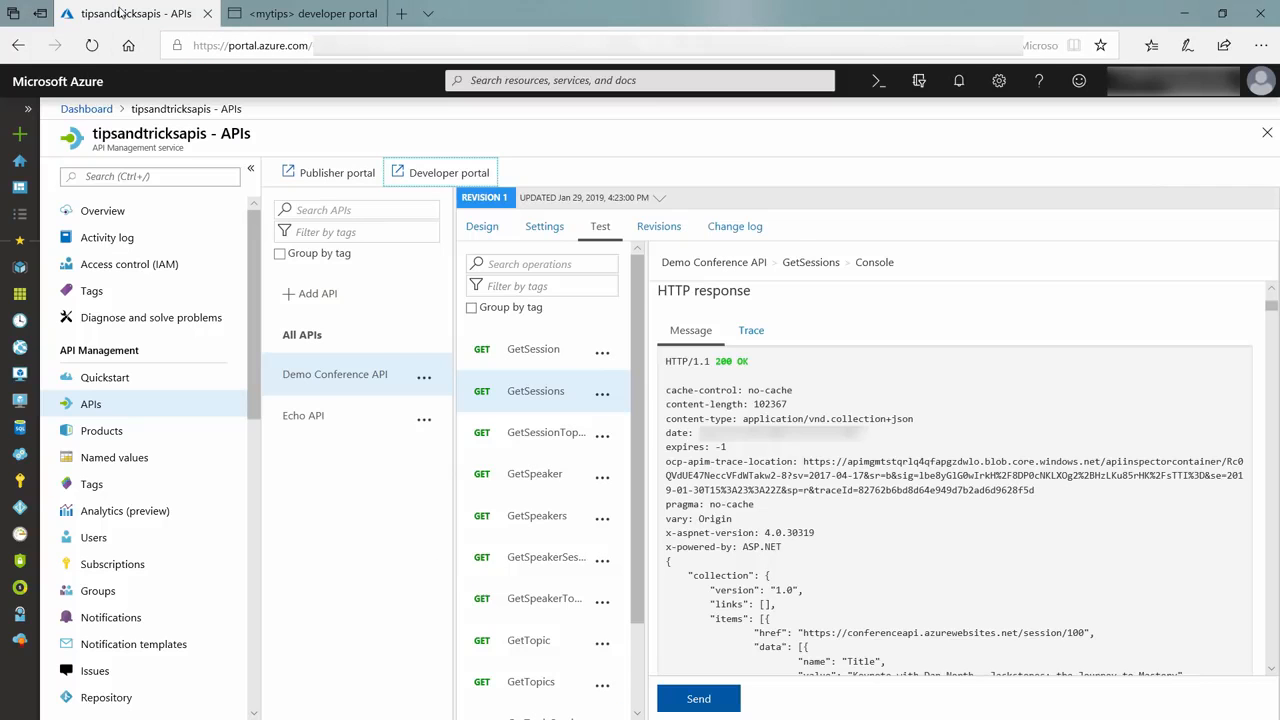
pyautogui.click(110, 440)
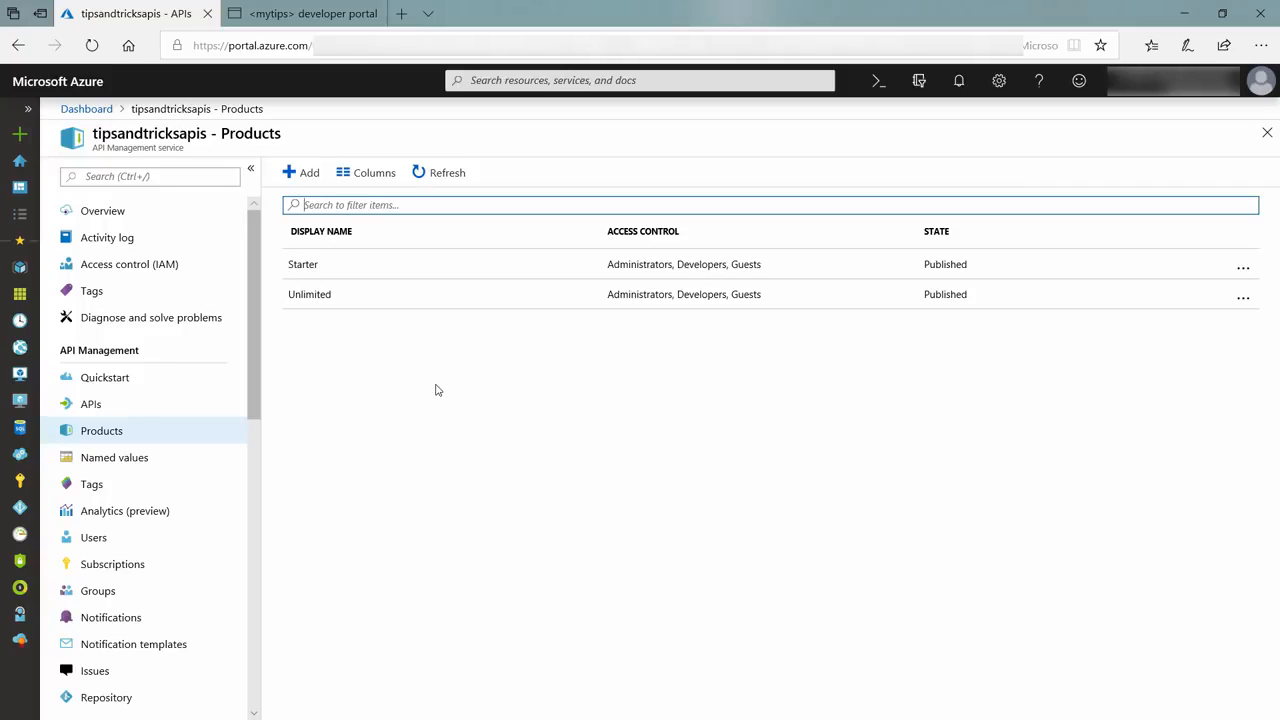
pyautogui.click(363, 266)
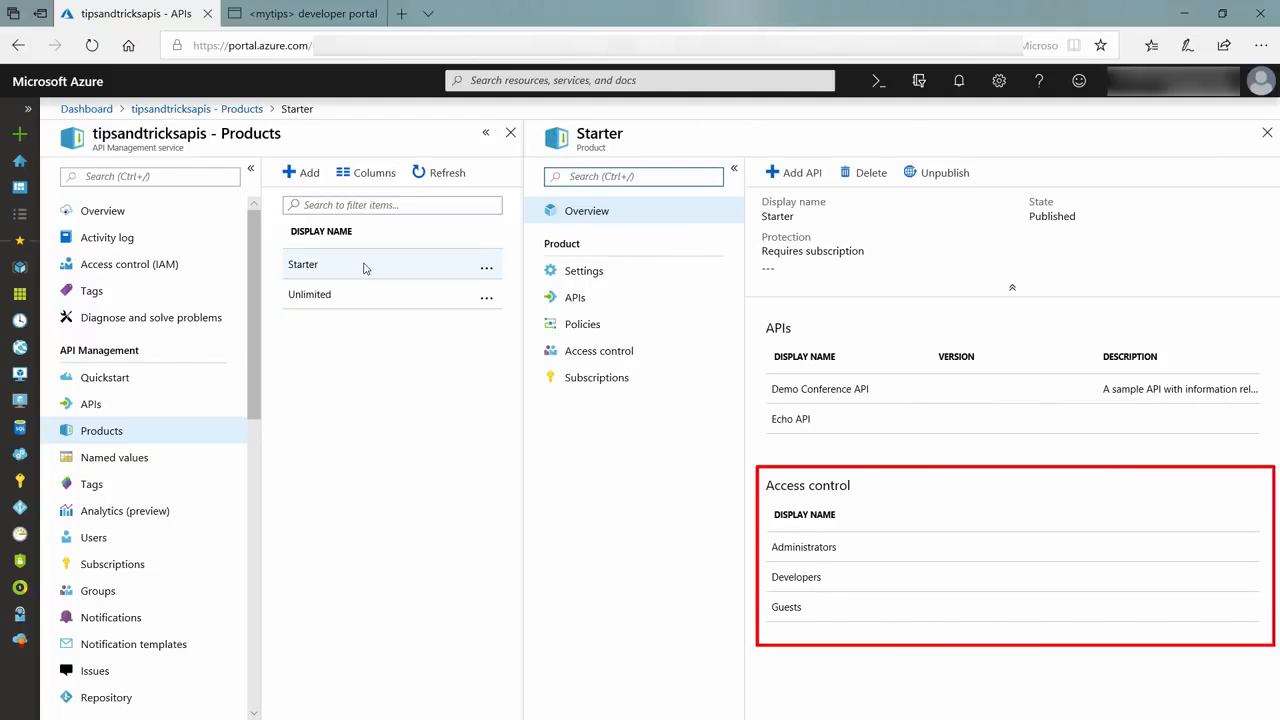
pyautogui.click(596, 326)
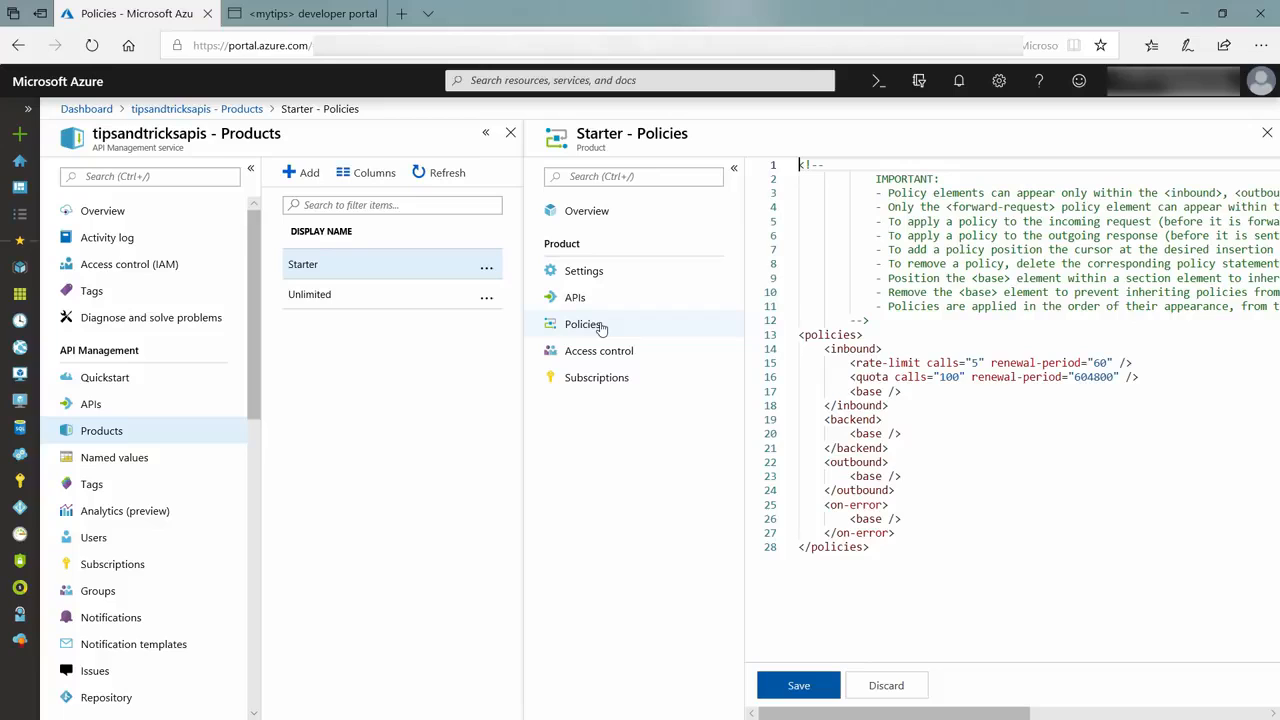
pyautogui.click(600, 328)
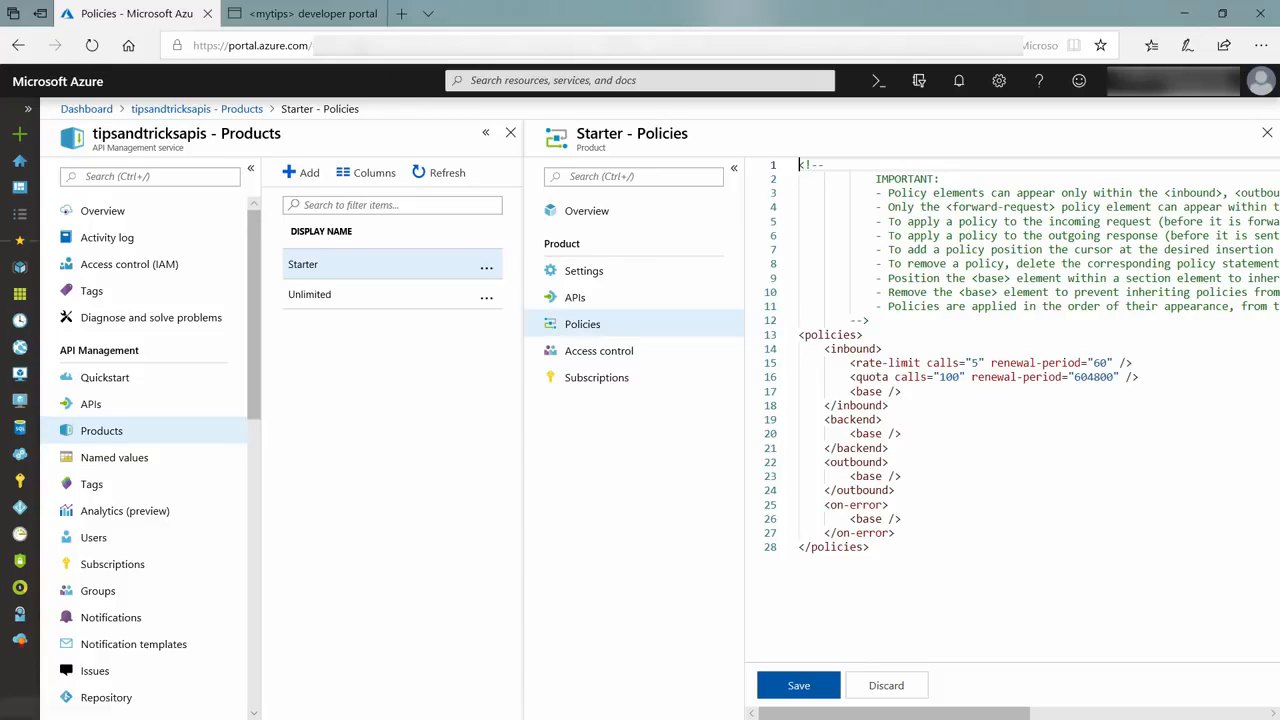
# - Switch back to the developer portal, try the GetSessions operation by sending a request, and examine its response
pyautogui.click(340, 13)
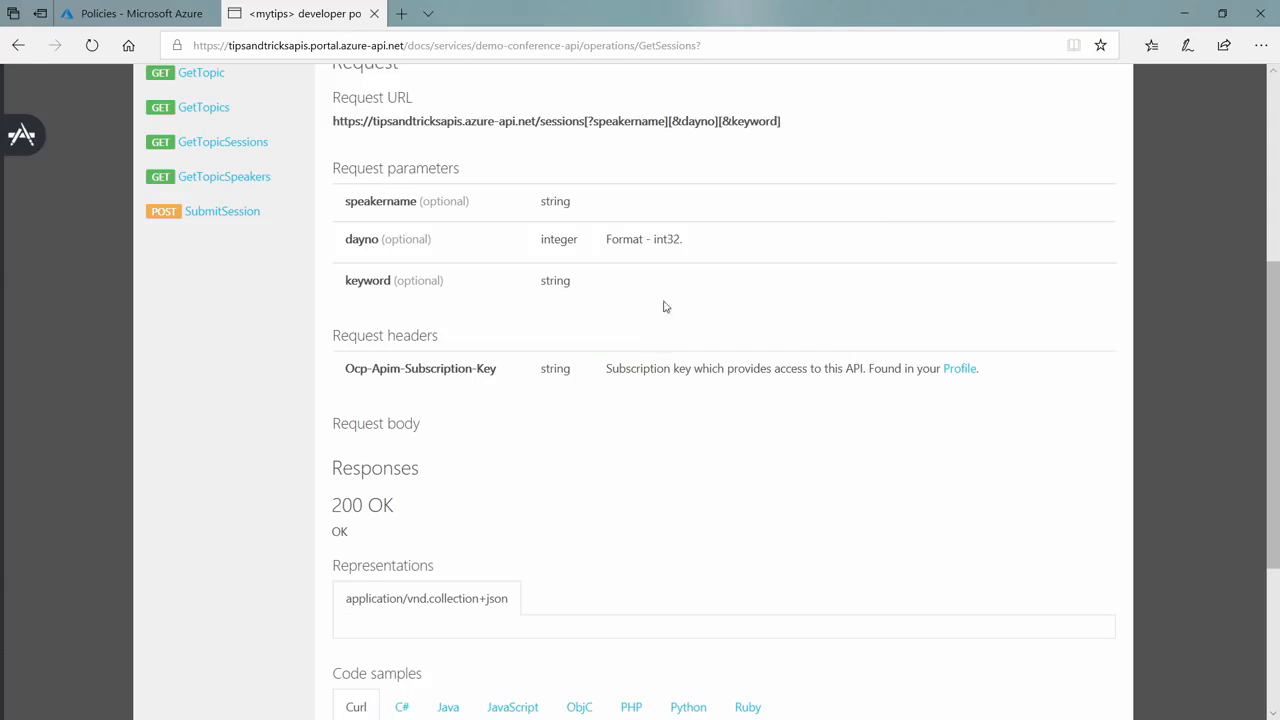
pyautogui.scroll(3, 645, 512)
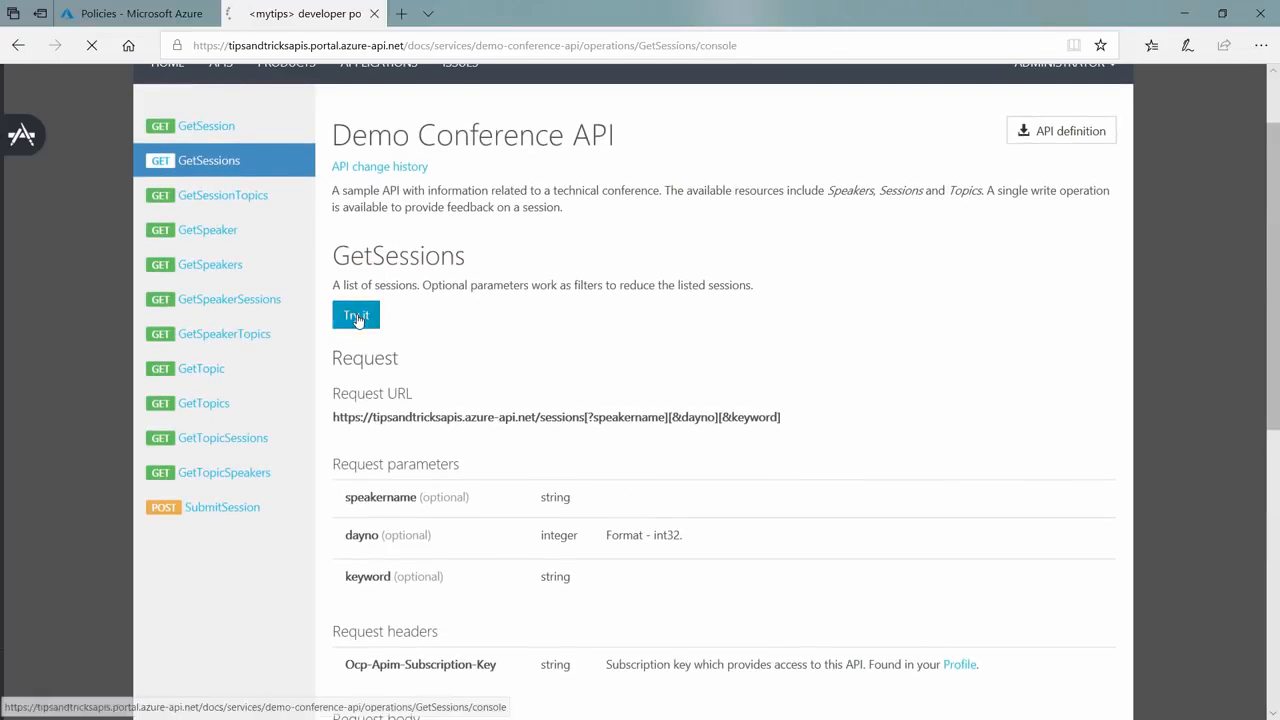
pyautogui.click(357, 314)
pyautogui.scroll(-3, 505, 520)
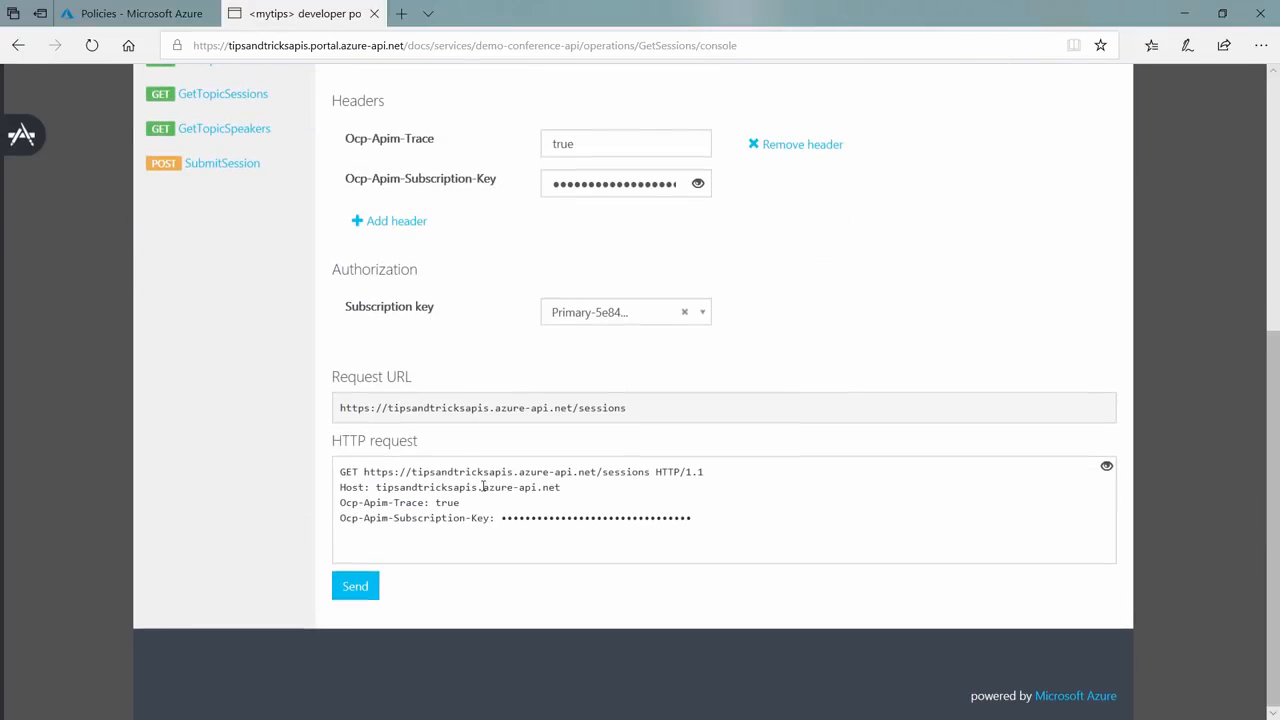
pyautogui.click(362, 590)
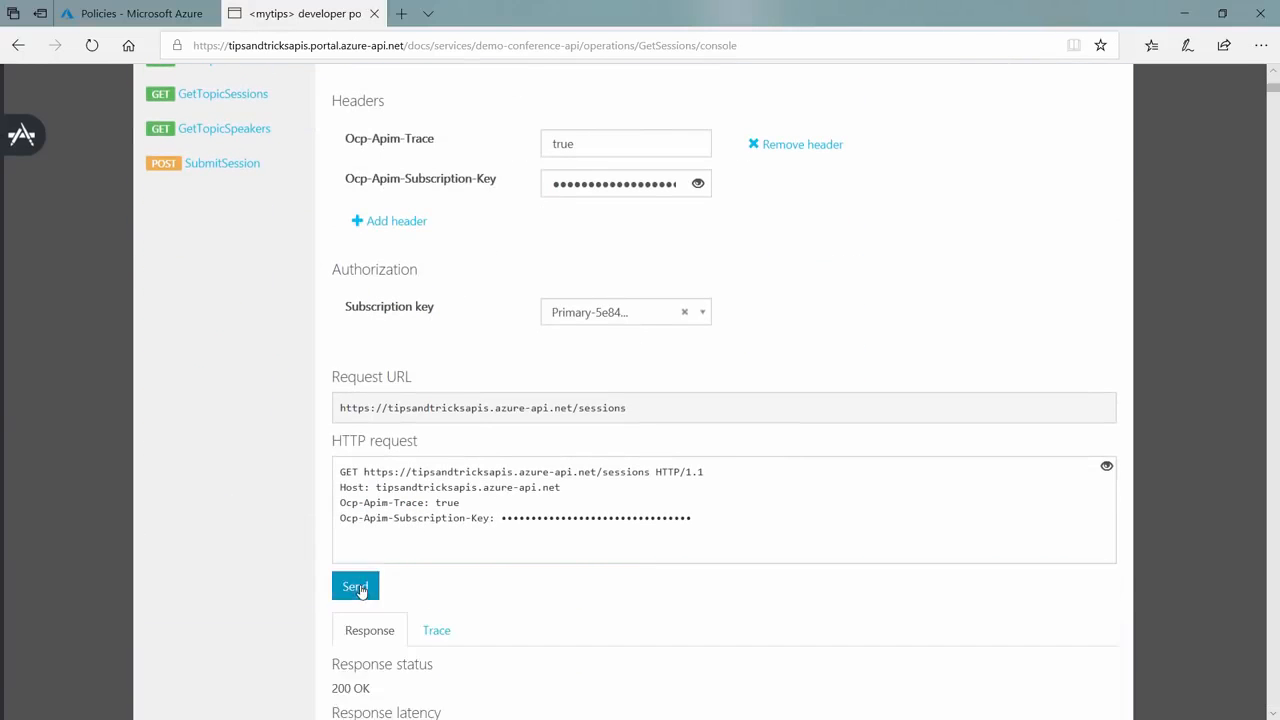
pyautogui.scroll(-4, 362, 590)
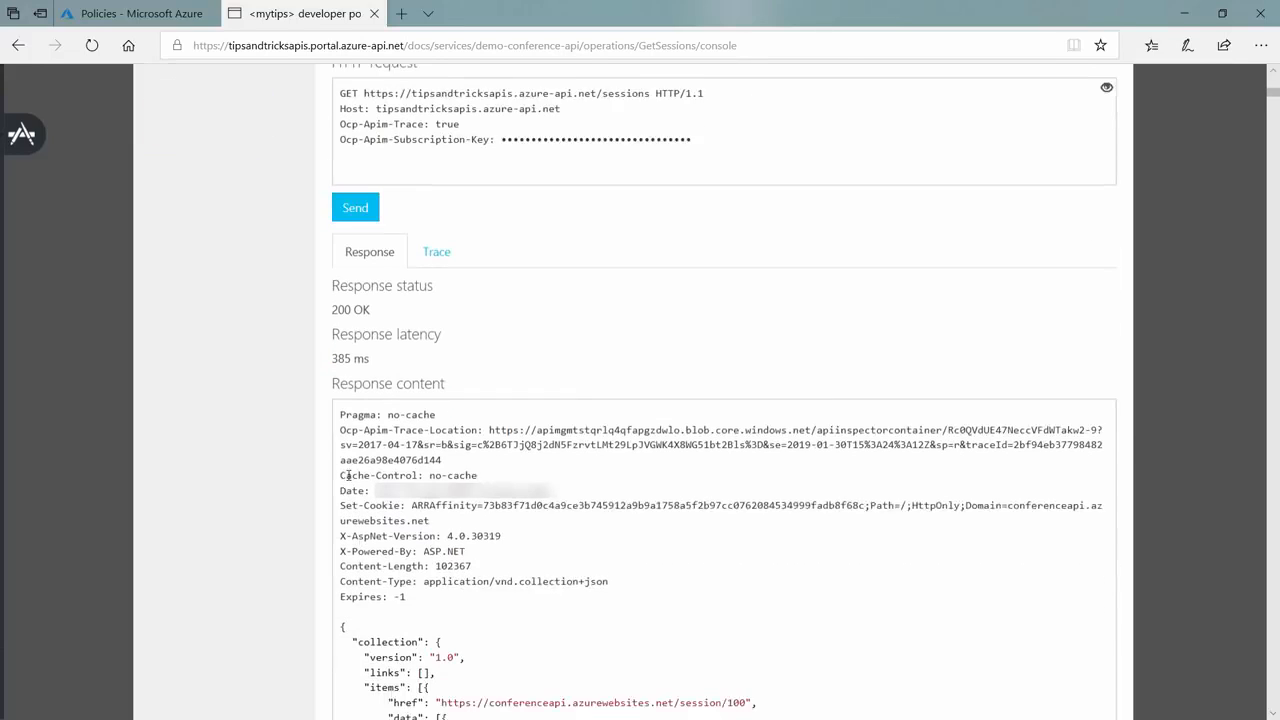
# - Resend the GetSessions request four more times in quick succession to test the Starter product's rate limit
pyautogui.click(355, 195)
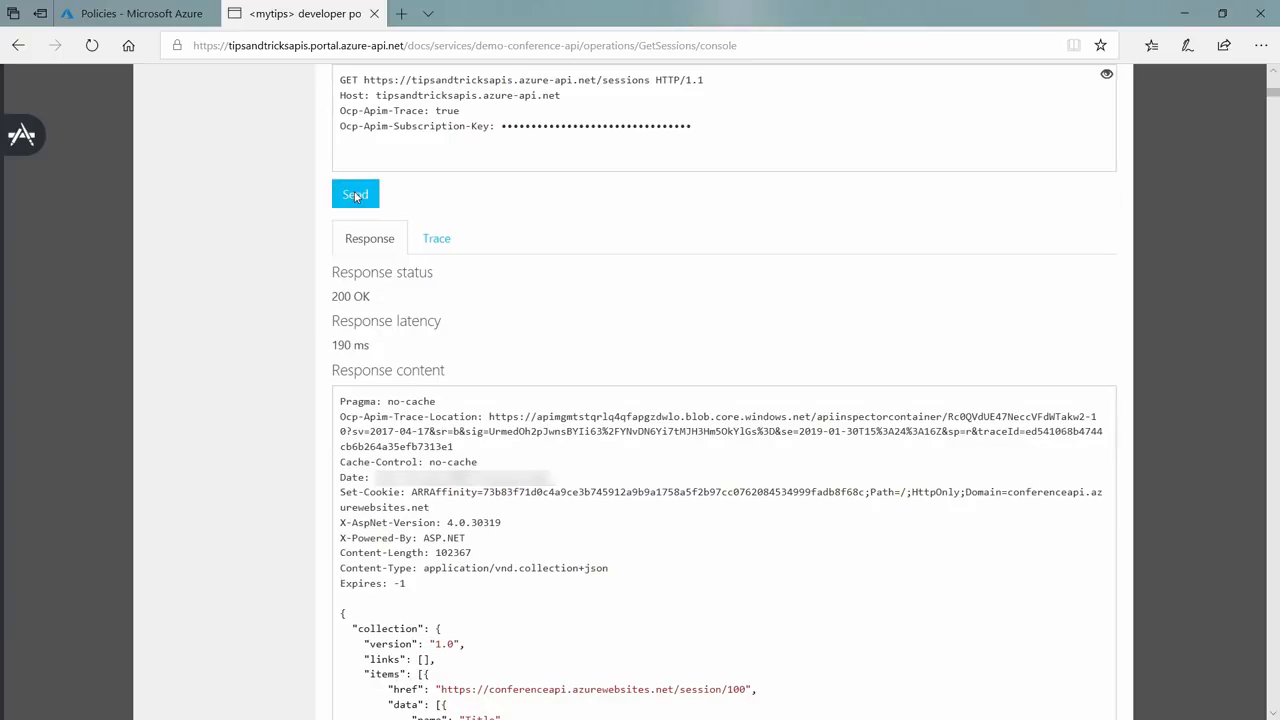
pyautogui.click(355, 195)
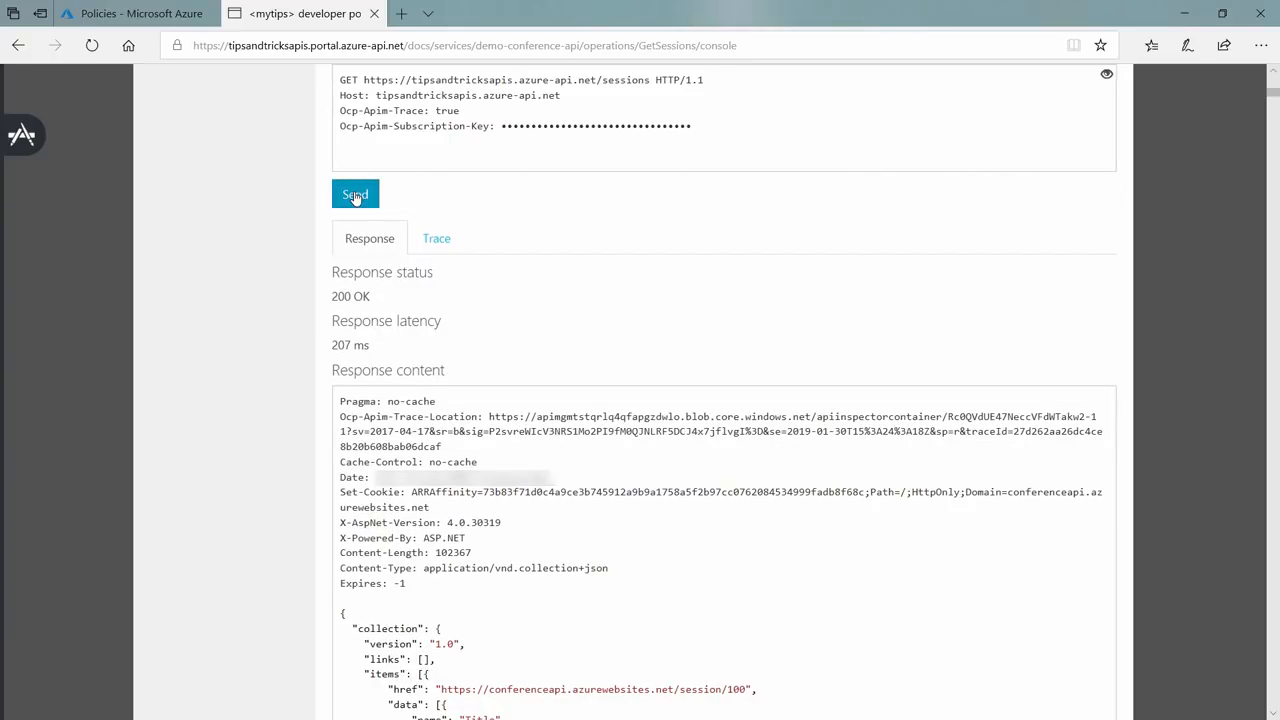
pyautogui.click(355, 195)
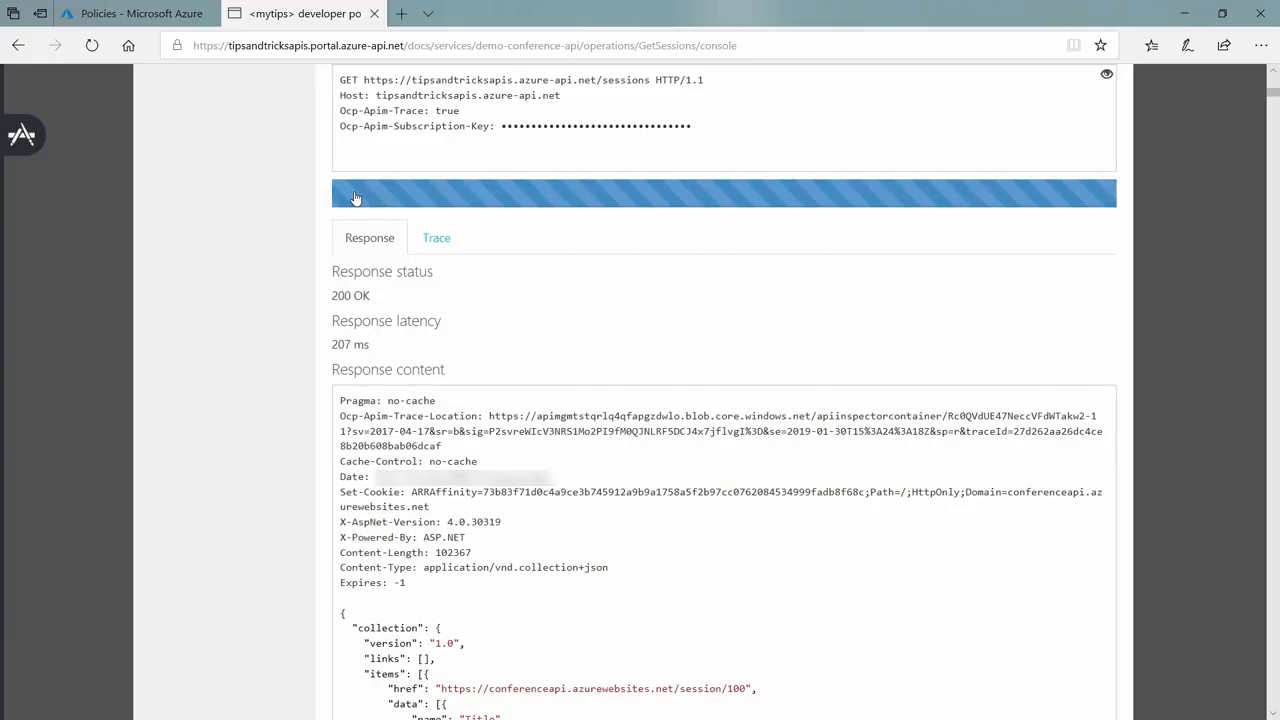
pyautogui.click(355, 195)
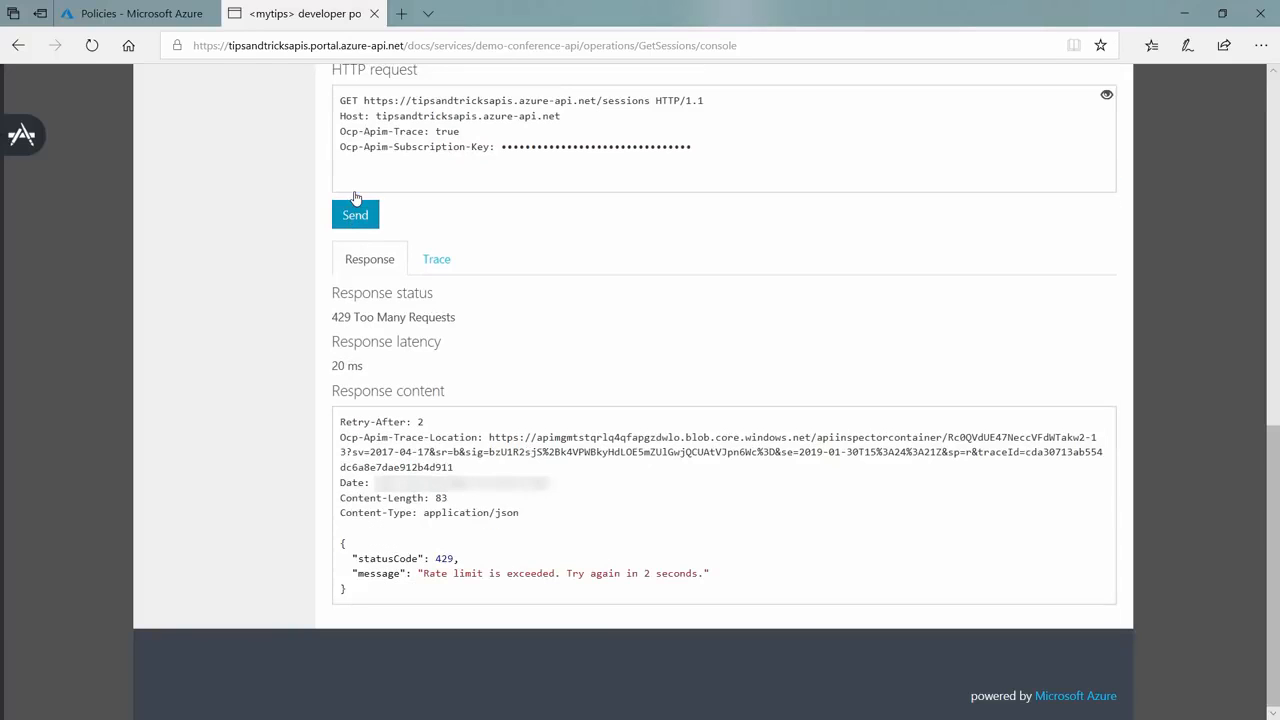